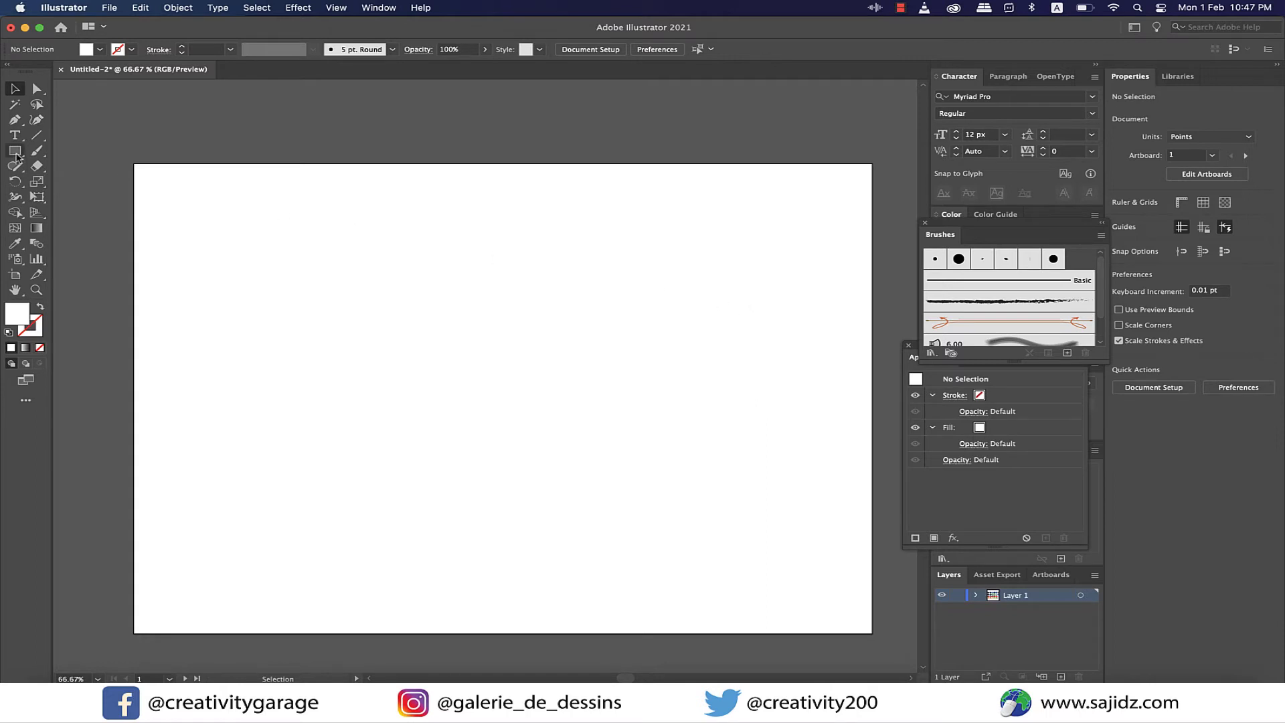
# - Draw a rectangle about 475 by 378 pt in the middle of the artboard with a 10 px stroke
pyautogui.click(16, 152)
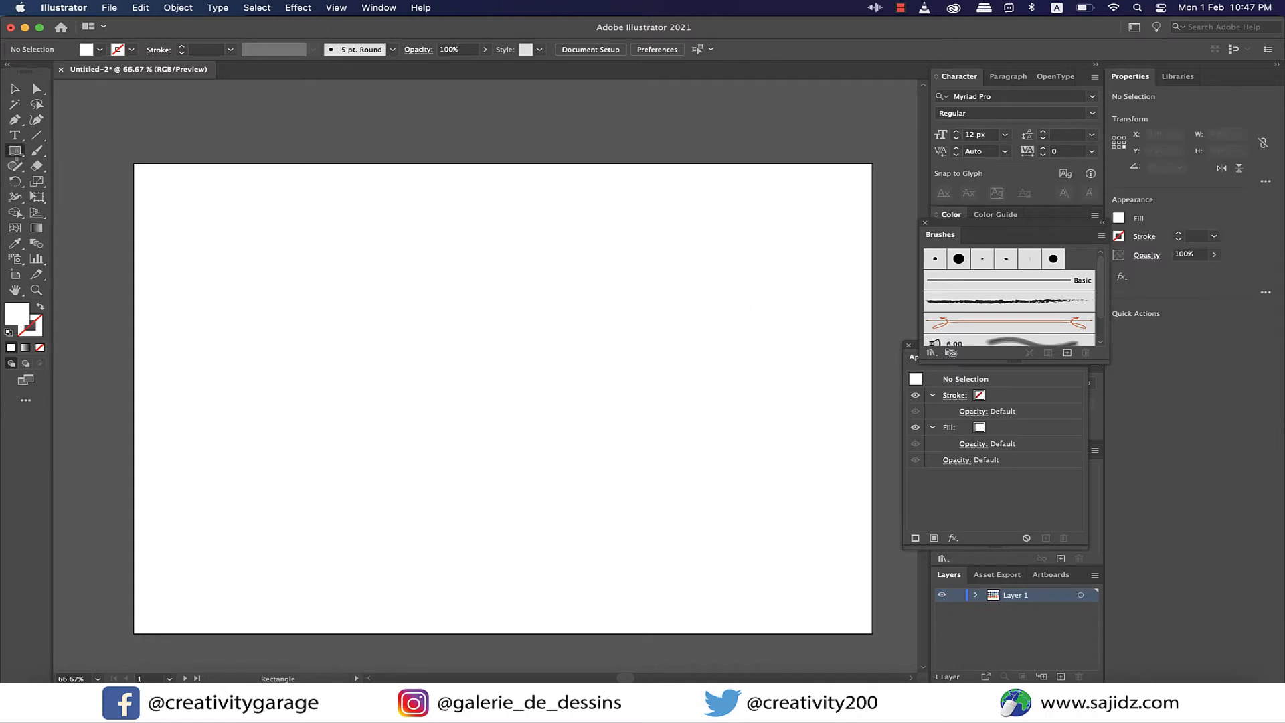
pyautogui.click(1215, 237)
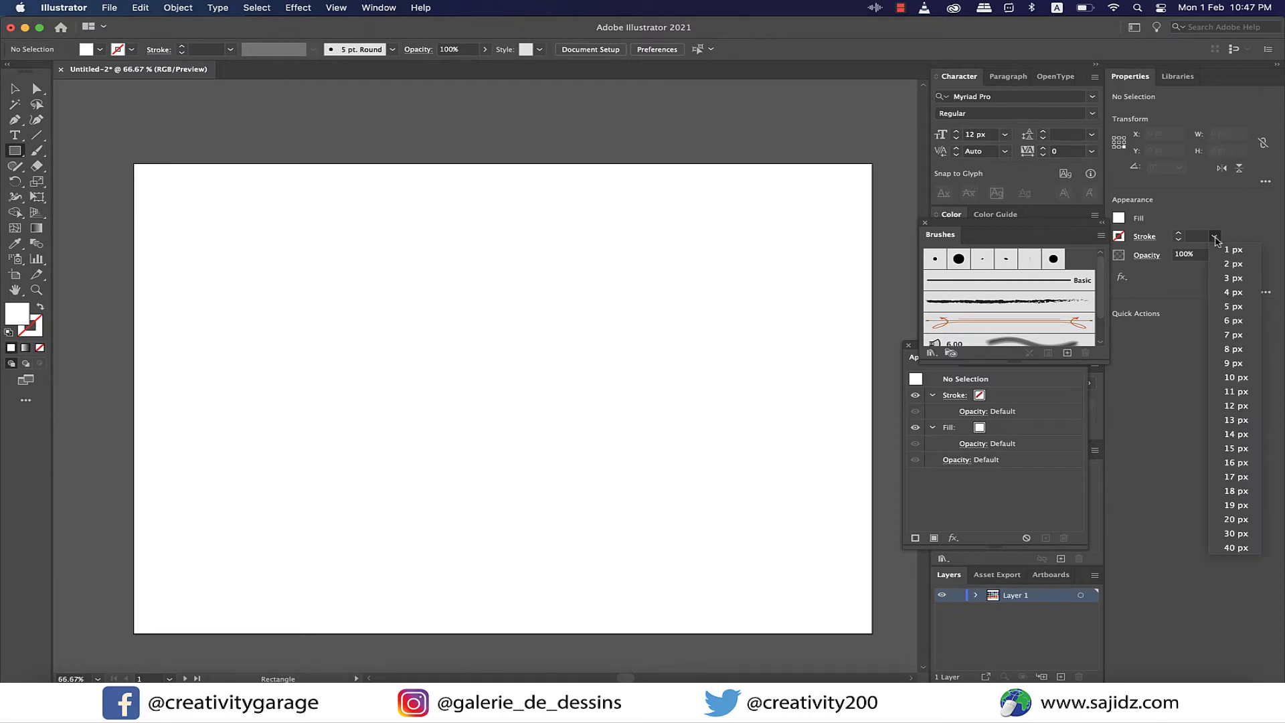
pyautogui.click(1235, 378)
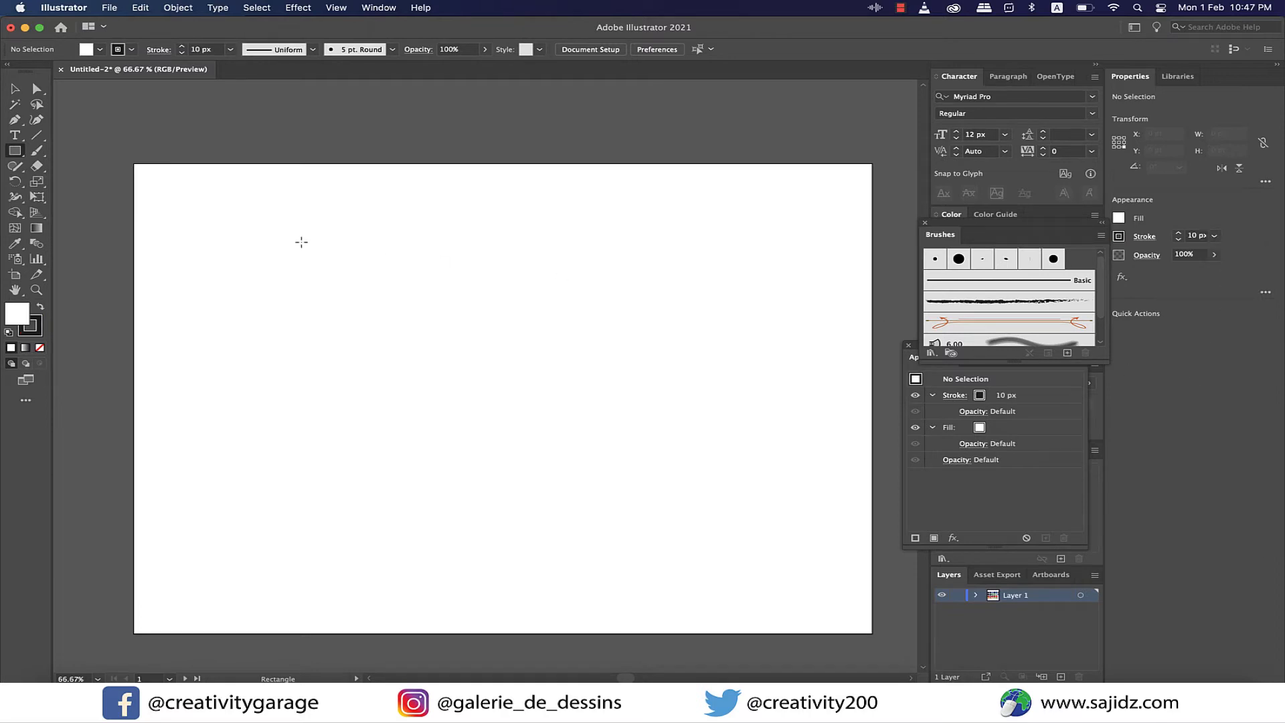
pyautogui.moveTo(284, 240); pyautogui.dragTo(701, 537)
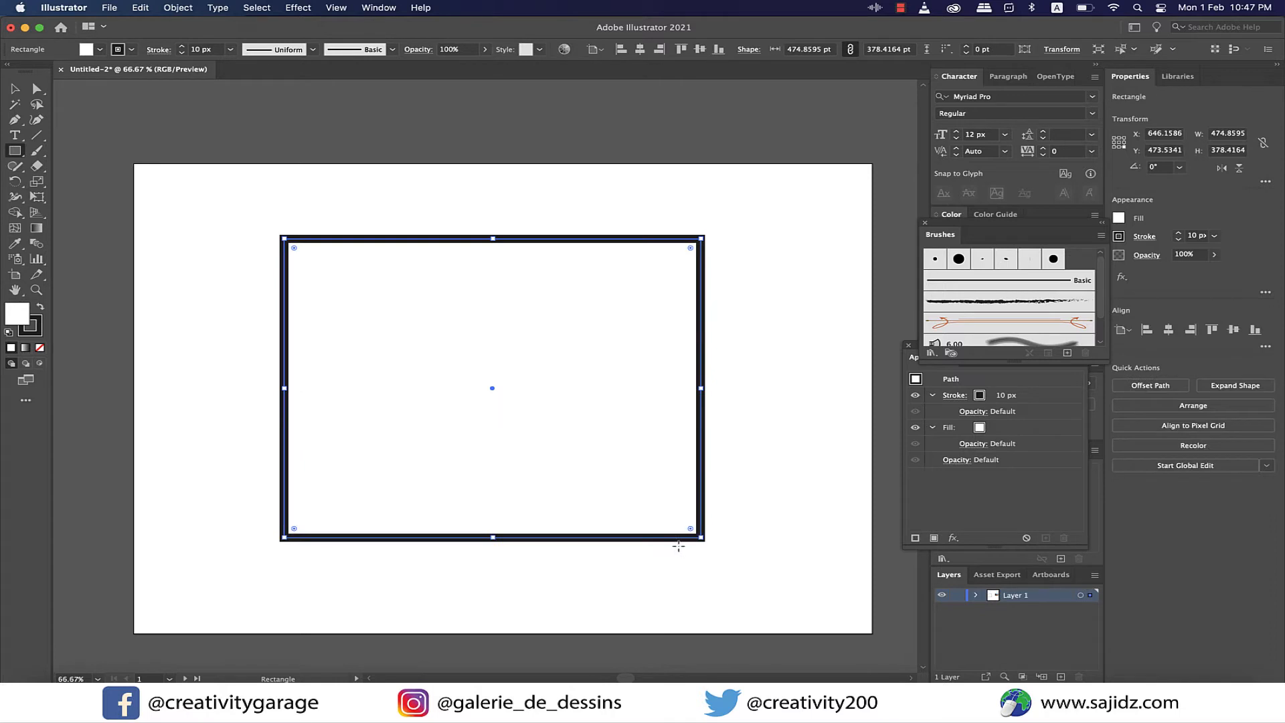
# - Try shrinking the rectangle proportionally to about 77 by 61 pt, inspect its outline, and undo the scaling
pyautogui.click(16, 91)
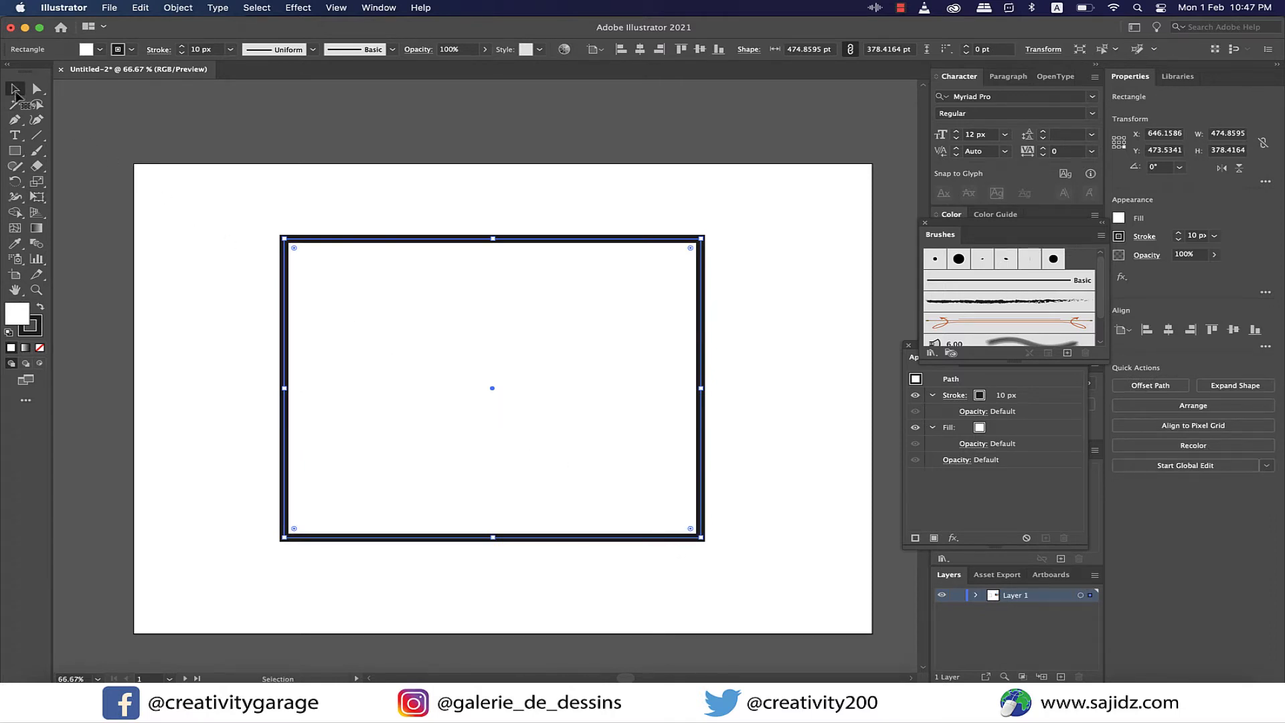
pyautogui.moveTo(700, 536)
pyautogui.mouseDown()
pyautogui.moveTo(453, 341)
pyautogui.moveTo(409, 290)
pyautogui.mouseUp()
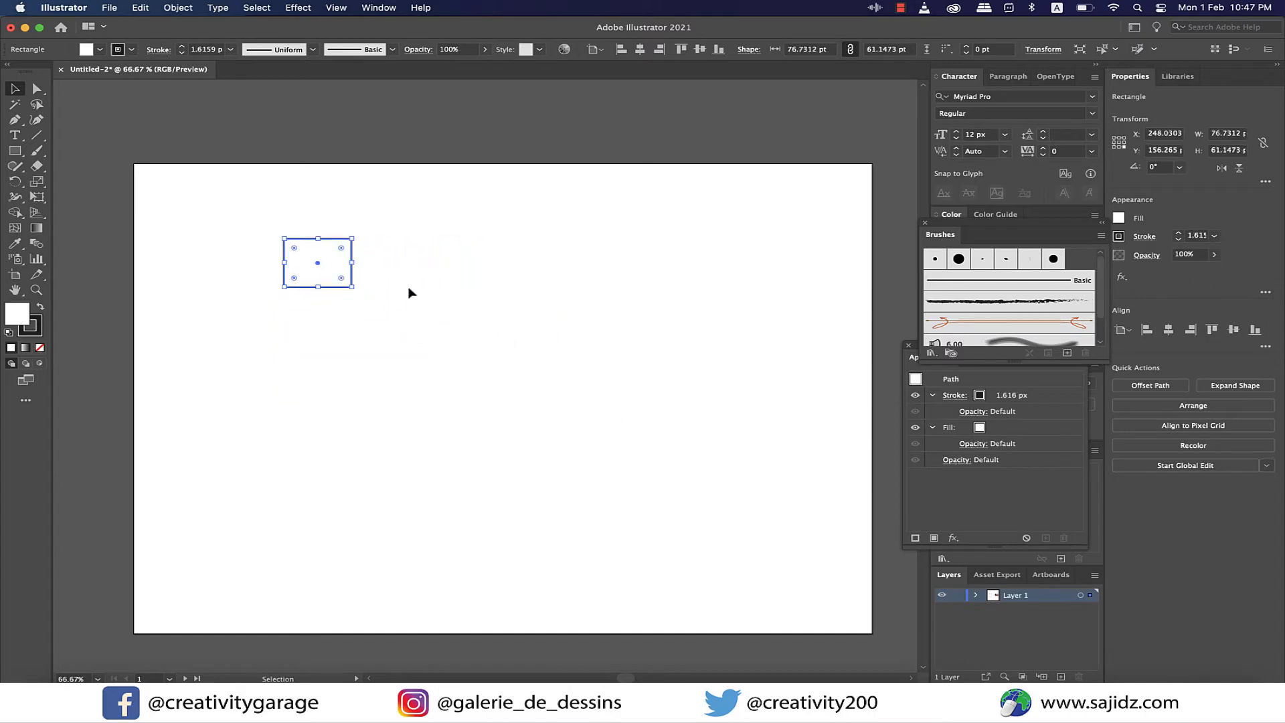
pyautogui.click(377, 305)
pyautogui.scroll(2, 327, 284)
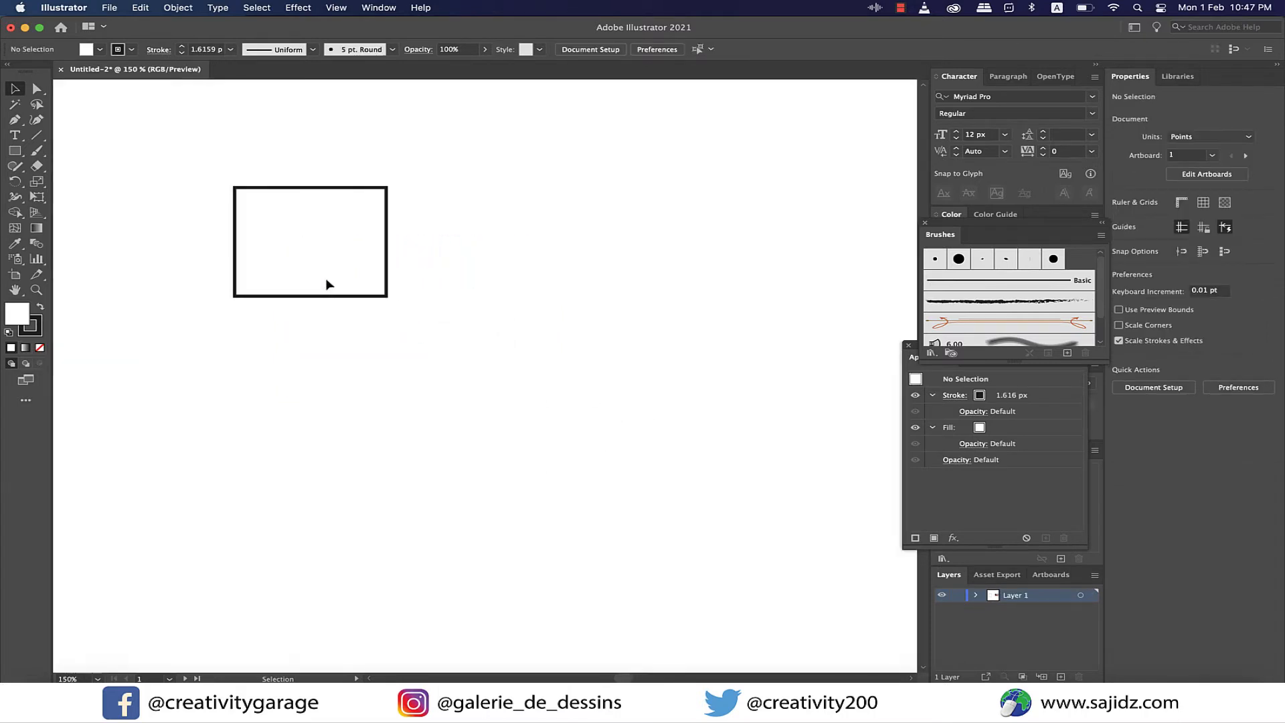
pyautogui.scroll(-2, 370, 319)
pyautogui.hscroll(1, 462, 345)
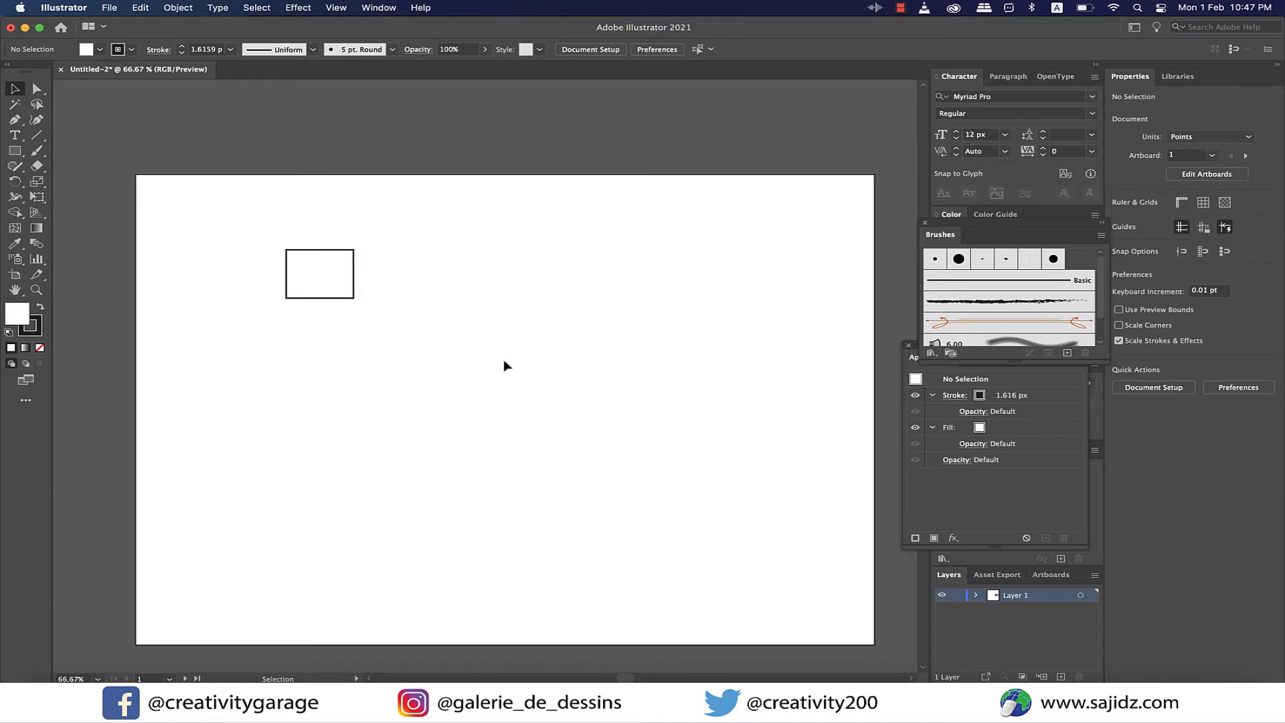
pyautogui.click(347, 301)
pyautogui.press('a')
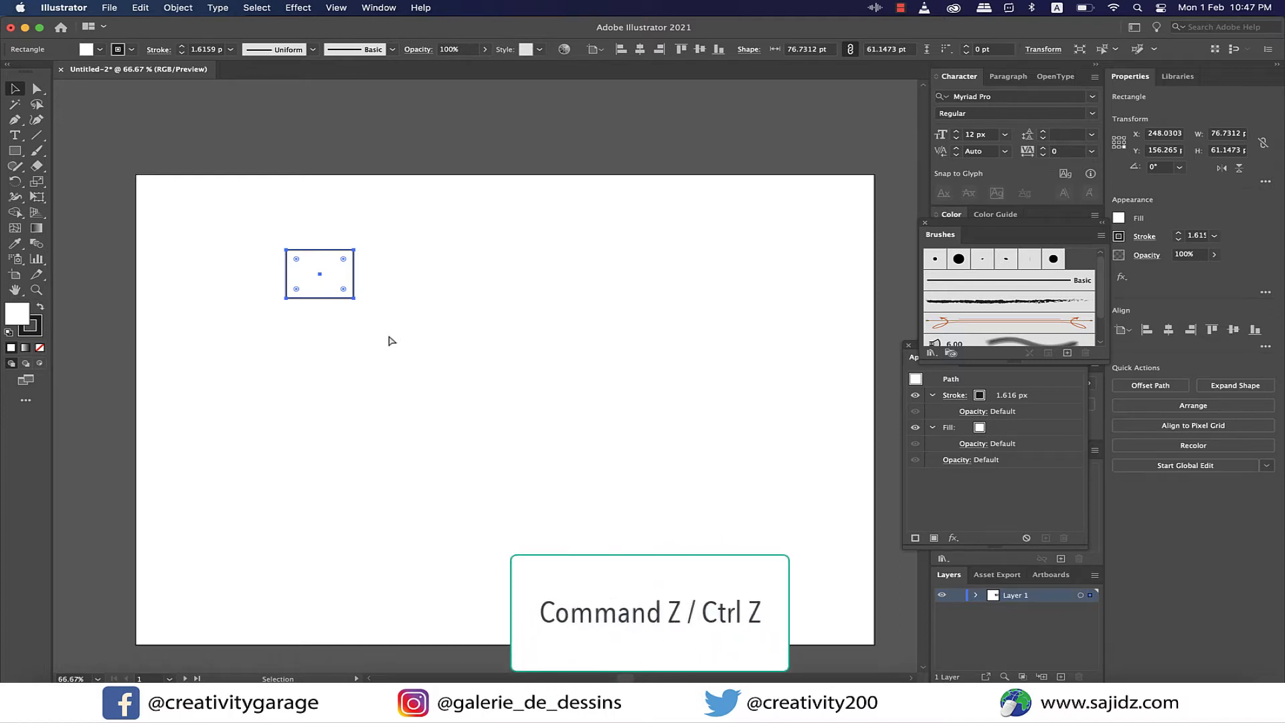
pyautogui.press('super+z')
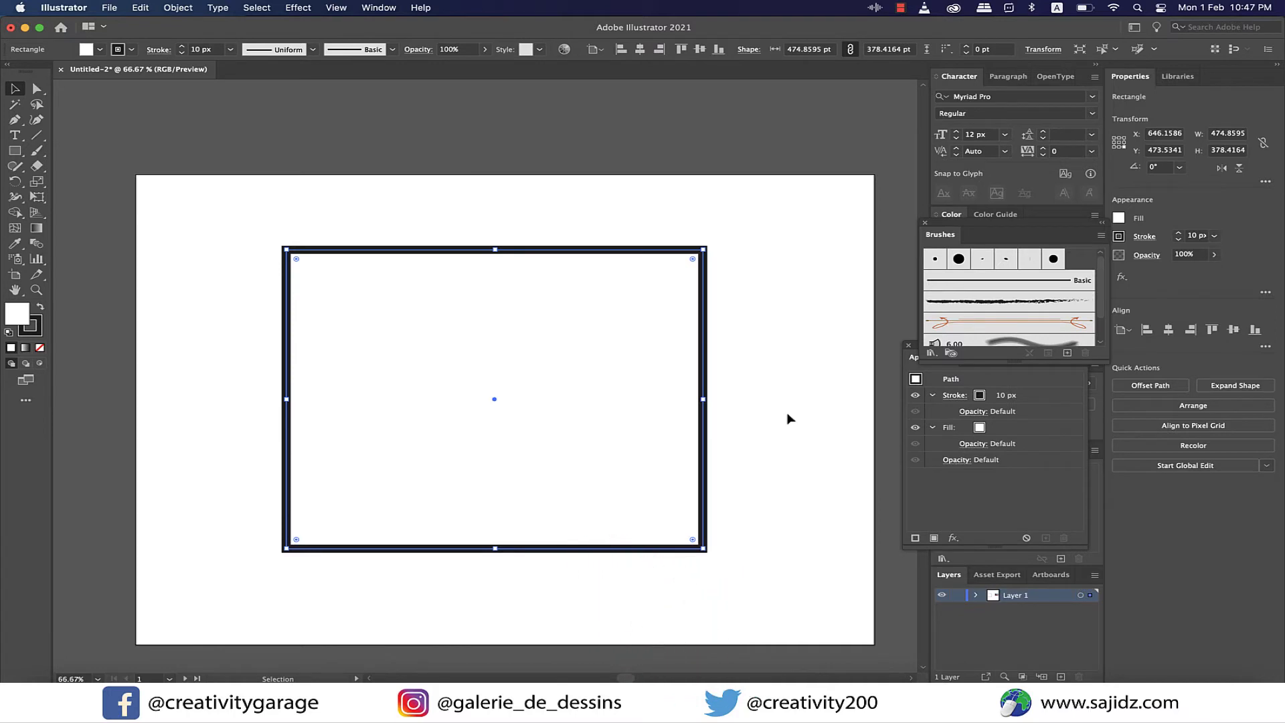
# - Deselect the rectangle and turn off Scale Strokes & Effects in the document preferences
pyautogui.click(787, 419)
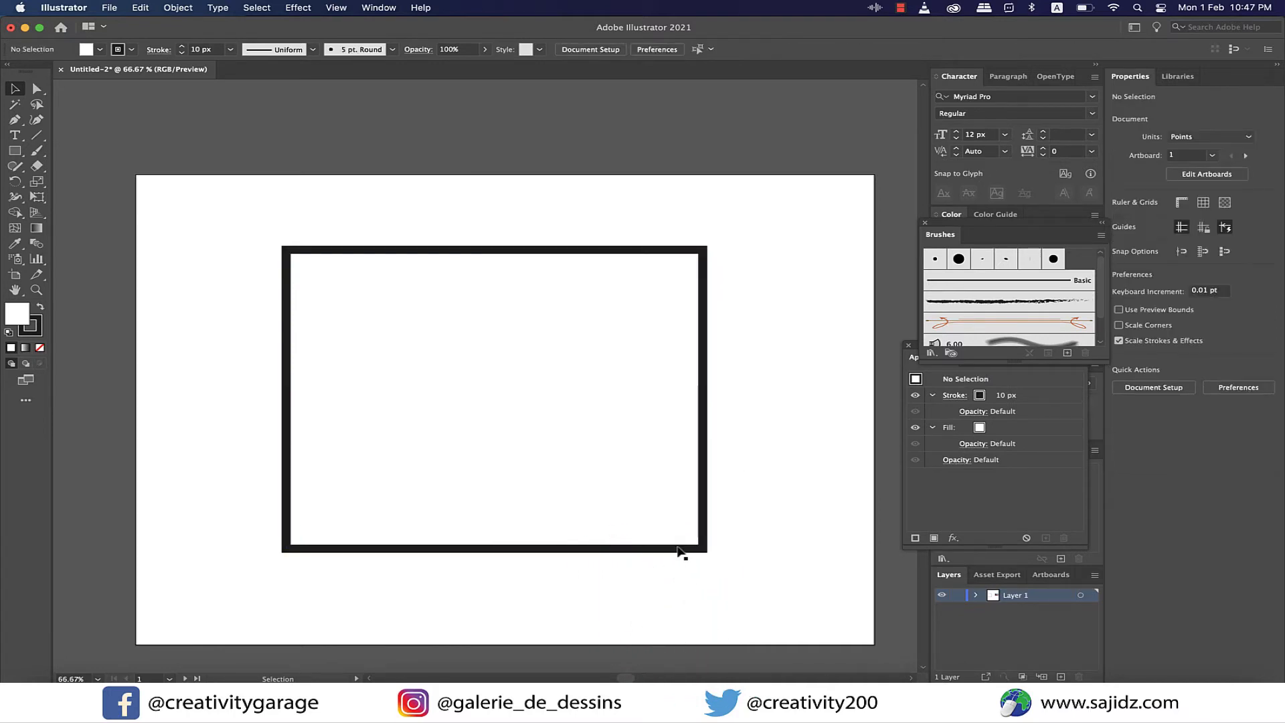
pyautogui.click(679, 550)
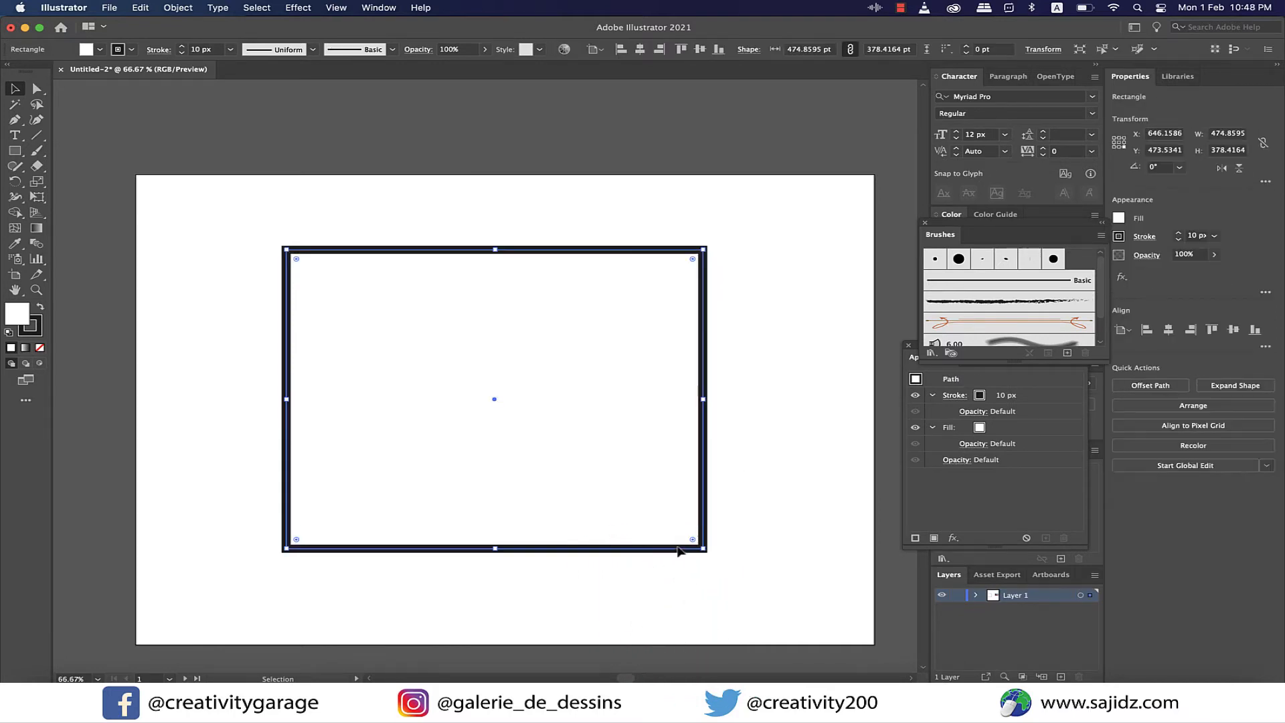
pyautogui.click(751, 531)
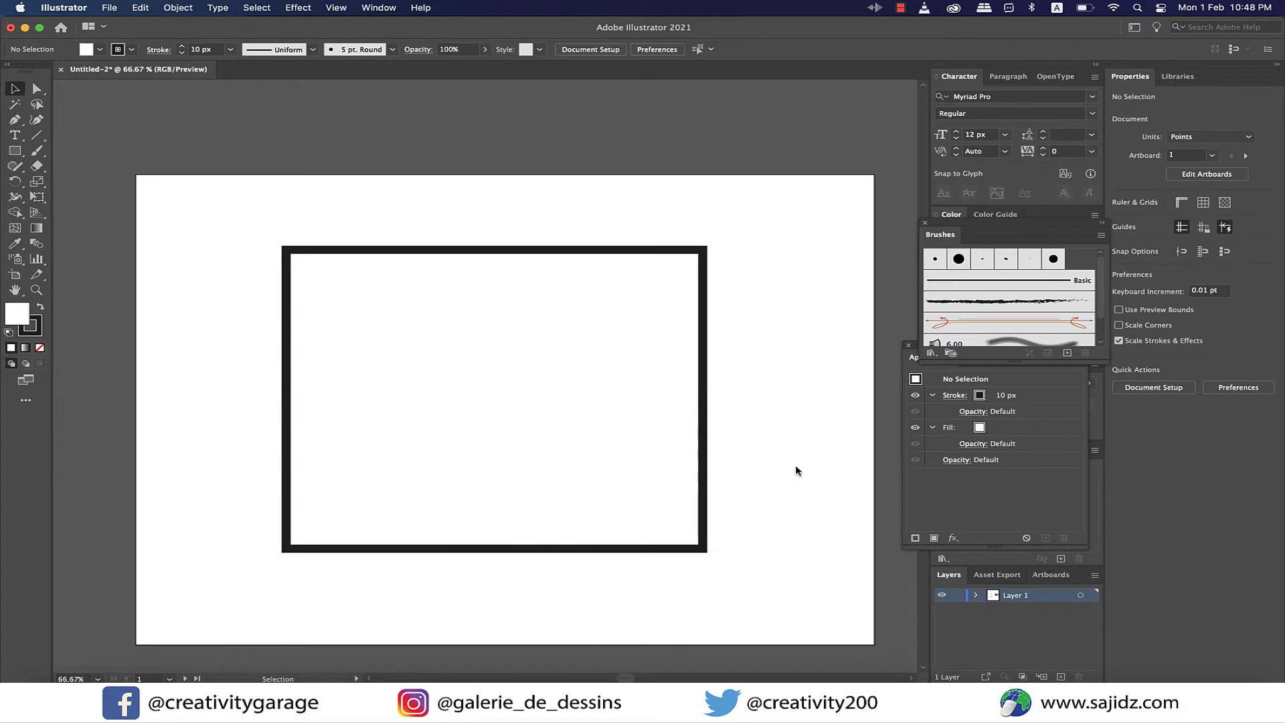
pyautogui.click(1119, 342)
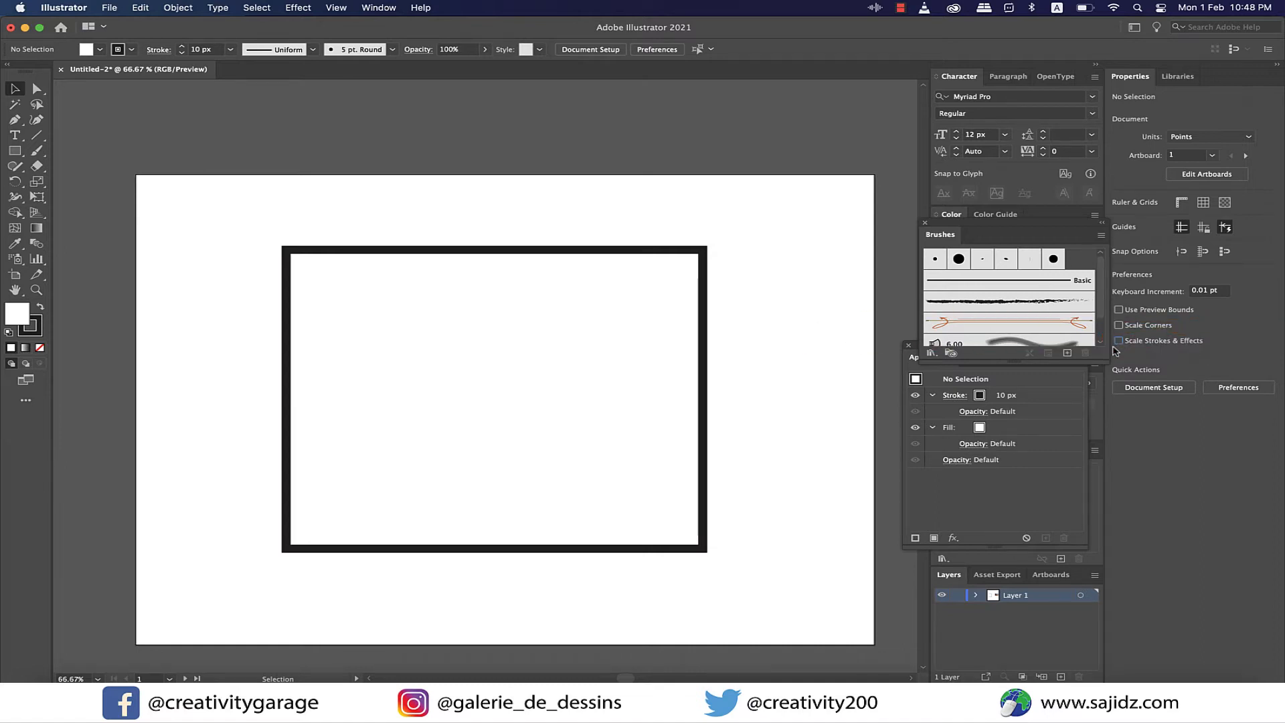
# - Try scaling the rectangle down toward its upper-left corner with stroke scaling disabled, and undo the resize
pyautogui.click(703, 550)
pyautogui.moveTo(703, 549); pyautogui.dragTo(458, 295)
pyautogui.click(463, 352)
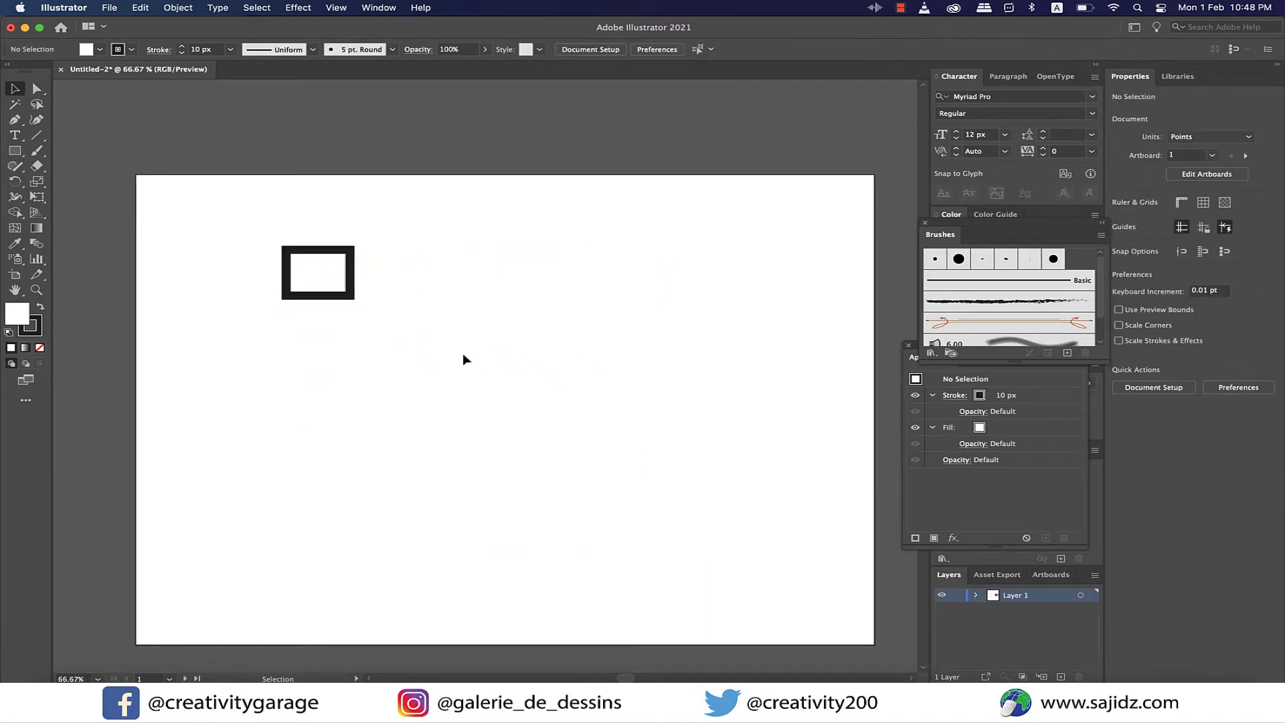
pyautogui.press('super+z')
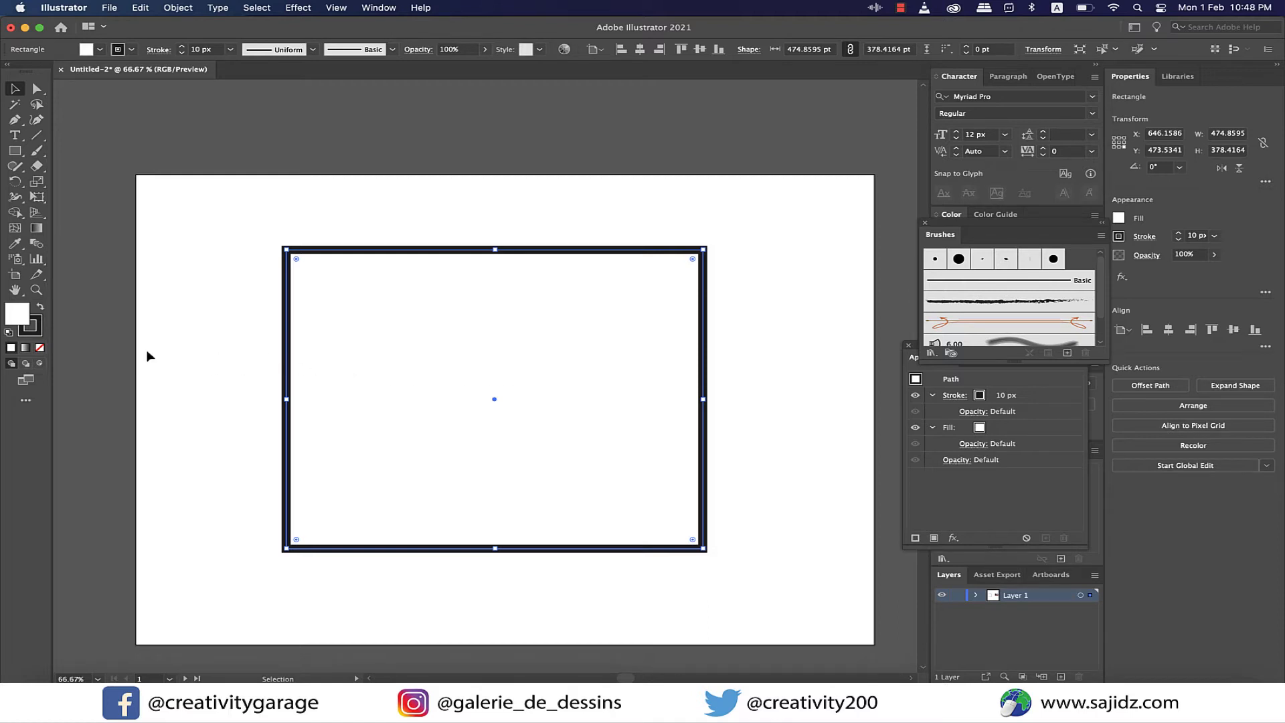
# - Place a copy of the 278 by 222 pt rectangle overlapping its right side and set the copy's fill to none
pyautogui.click(38, 168)
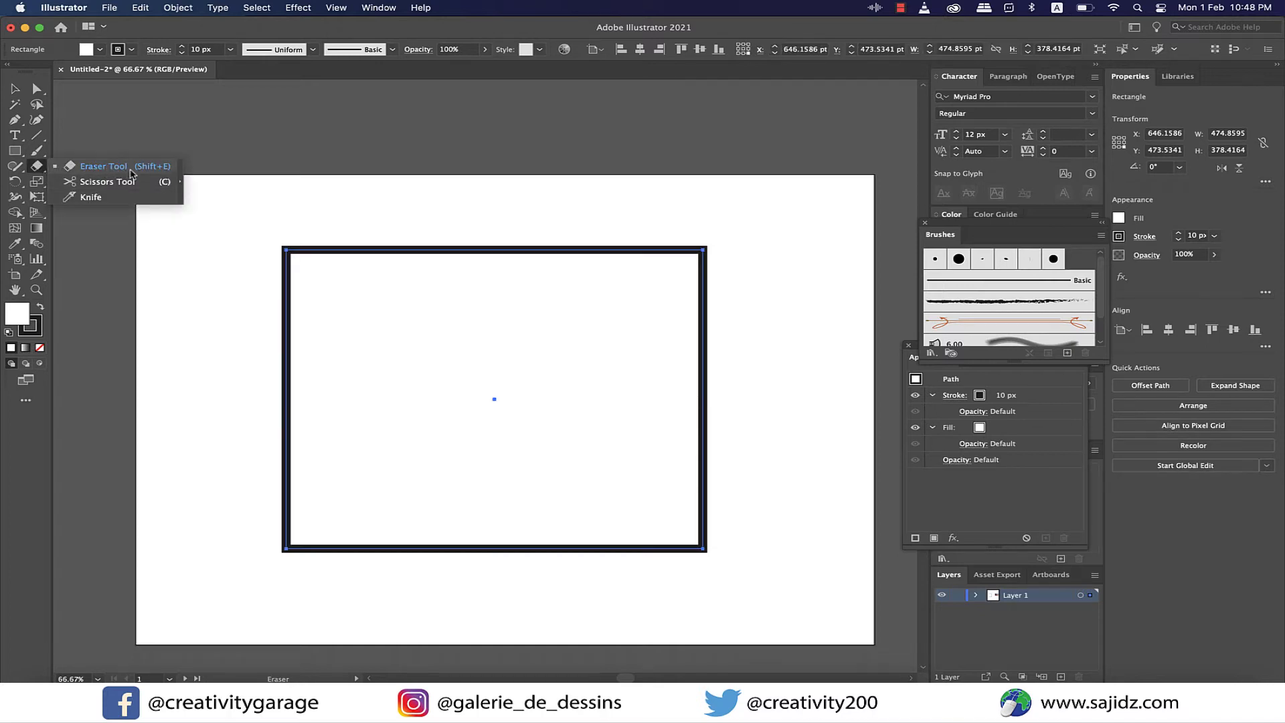
pyautogui.click(101, 166)
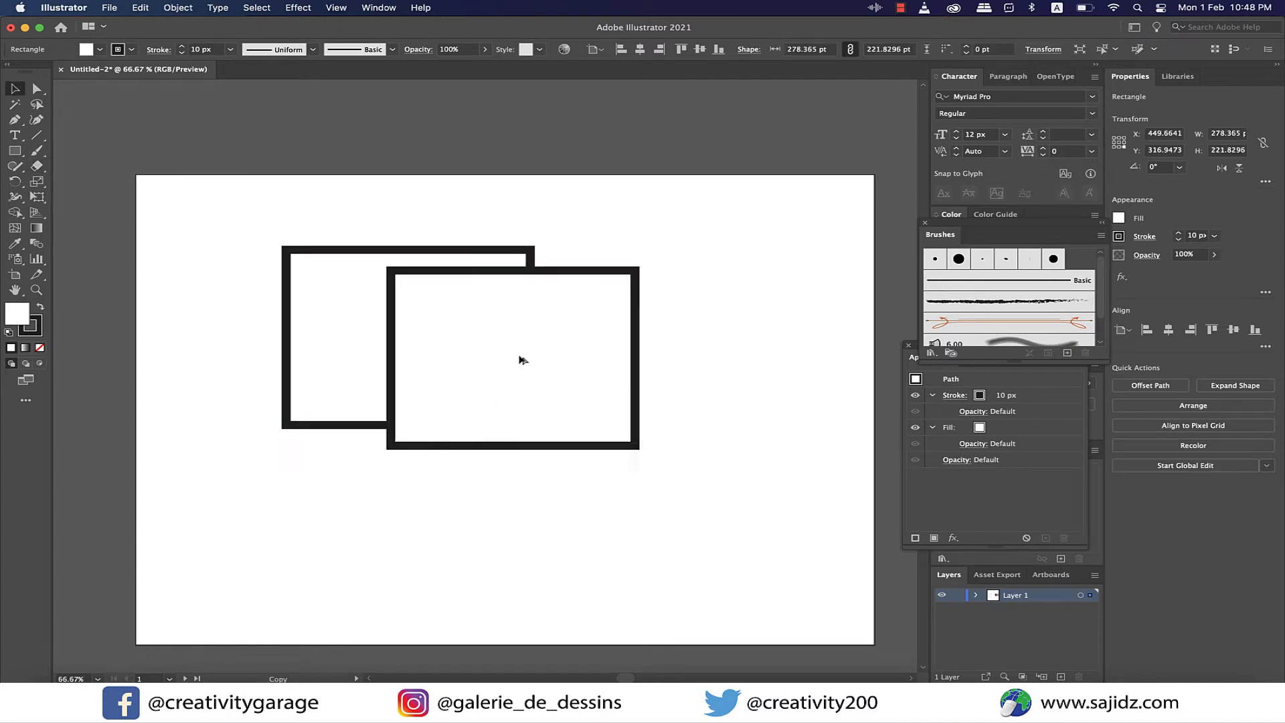
pyautogui.moveTo(519, 359); pyautogui.dragTo(625, 335)
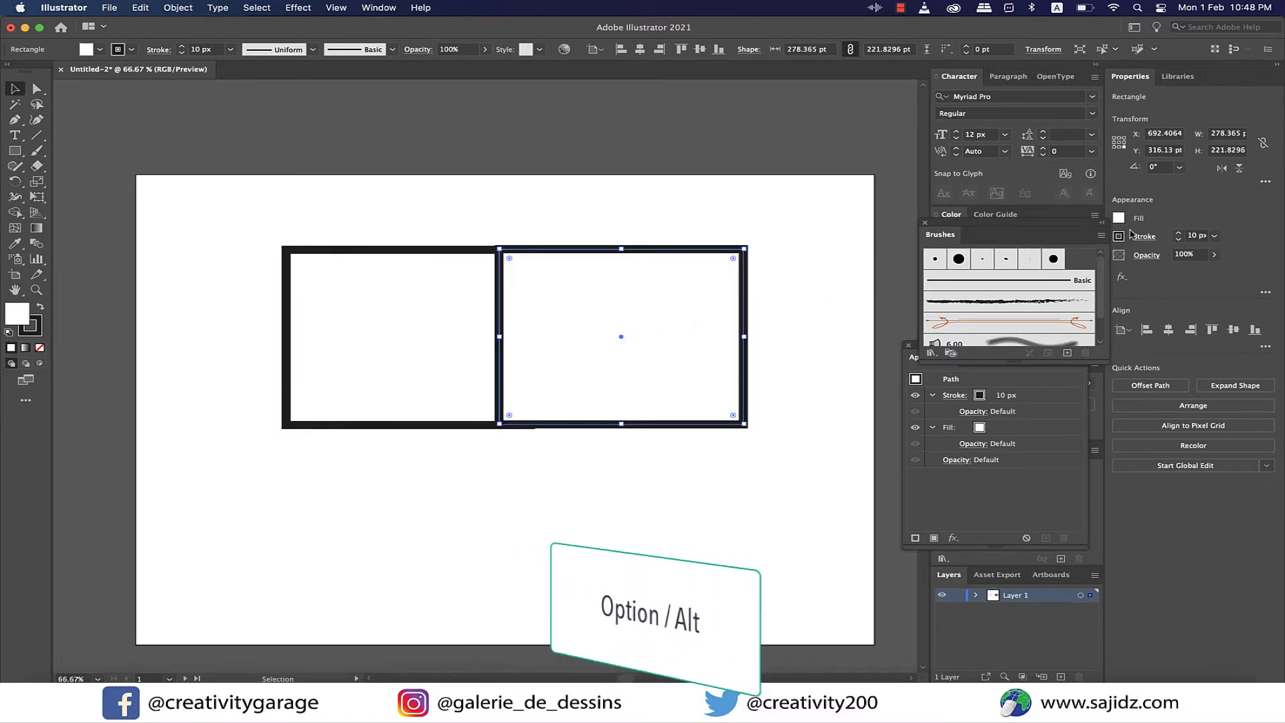
pyautogui.press('/')
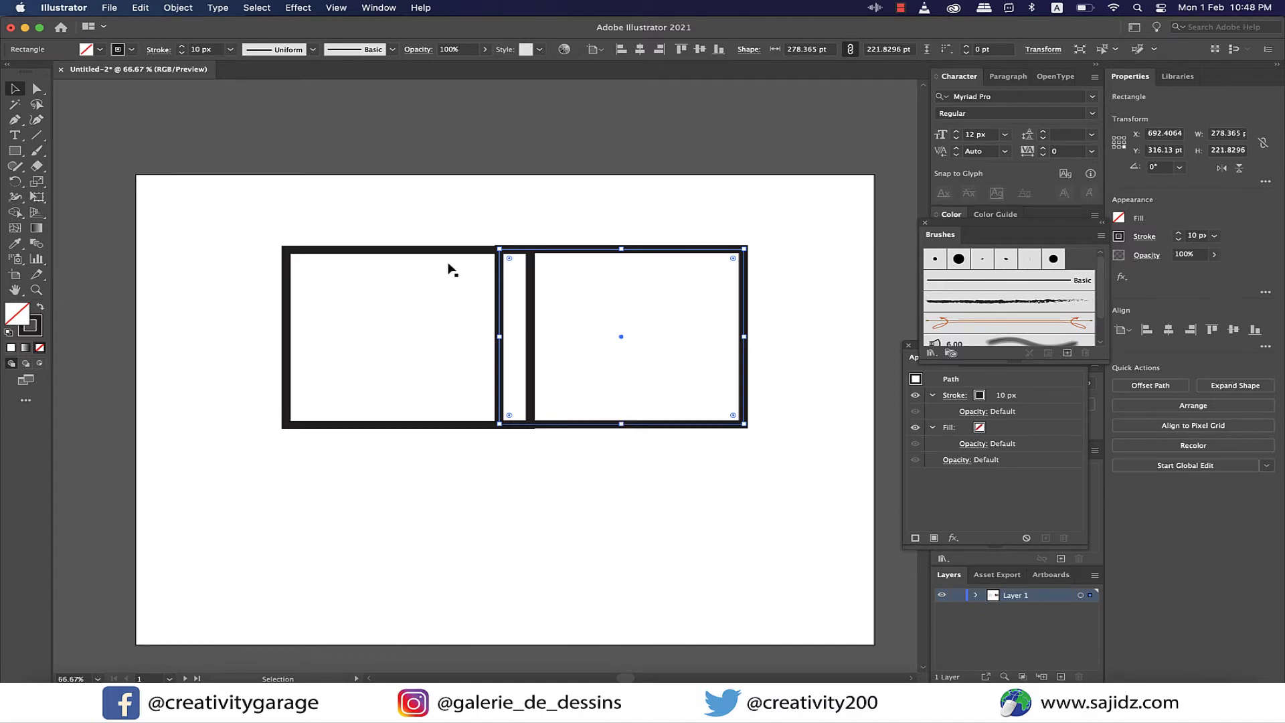
# - Try several downward Eraser strokes across the left rectangle while the unfilled copy is selected, undoing each one
pyautogui.hotkey('shift', 'e')
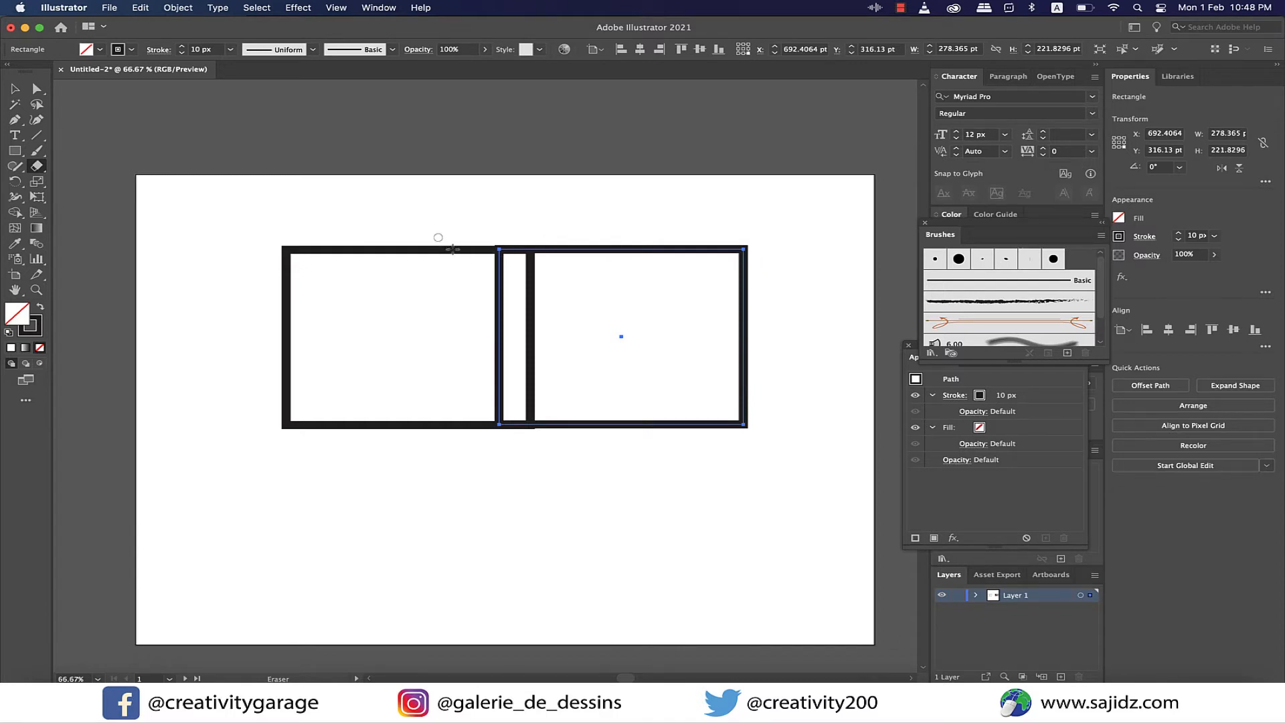
pyautogui.moveTo(441, 220); pyautogui.dragTo(413, 441)
pyautogui.press('super+z')
pyautogui.moveTo(436, 215); pyautogui.dragTo(389, 463)
pyautogui.press('super+z')
pyautogui.moveTo(436, 215); pyautogui.dragTo(404, 545)
pyautogui.press('super+z')
pyautogui.moveTo(393, 212); pyautogui.dragTo(367, 436)
pyautogui.press('super+z')
# - Erase a vertical strip through the unfilled right rectangle and move the two resulting pieces apart
pyautogui.moveTo(609, 214); pyautogui.dragTo(606, 463)
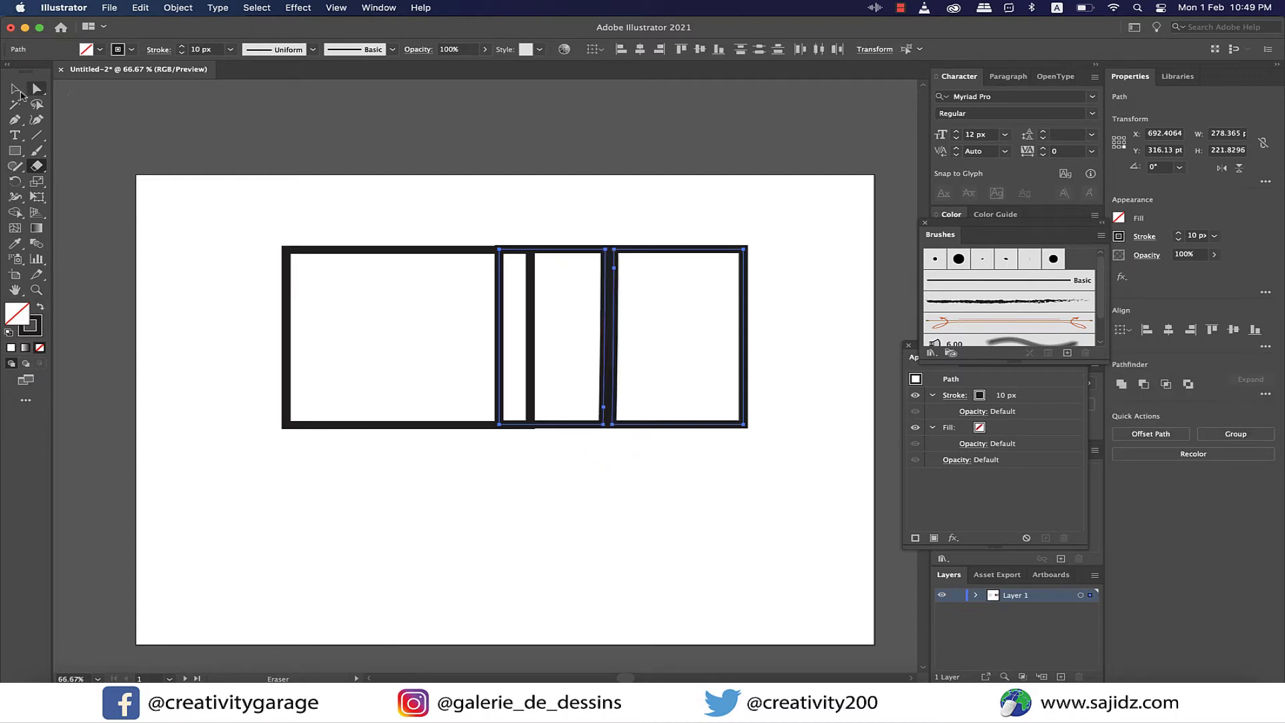
pyautogui.click(16, 90)
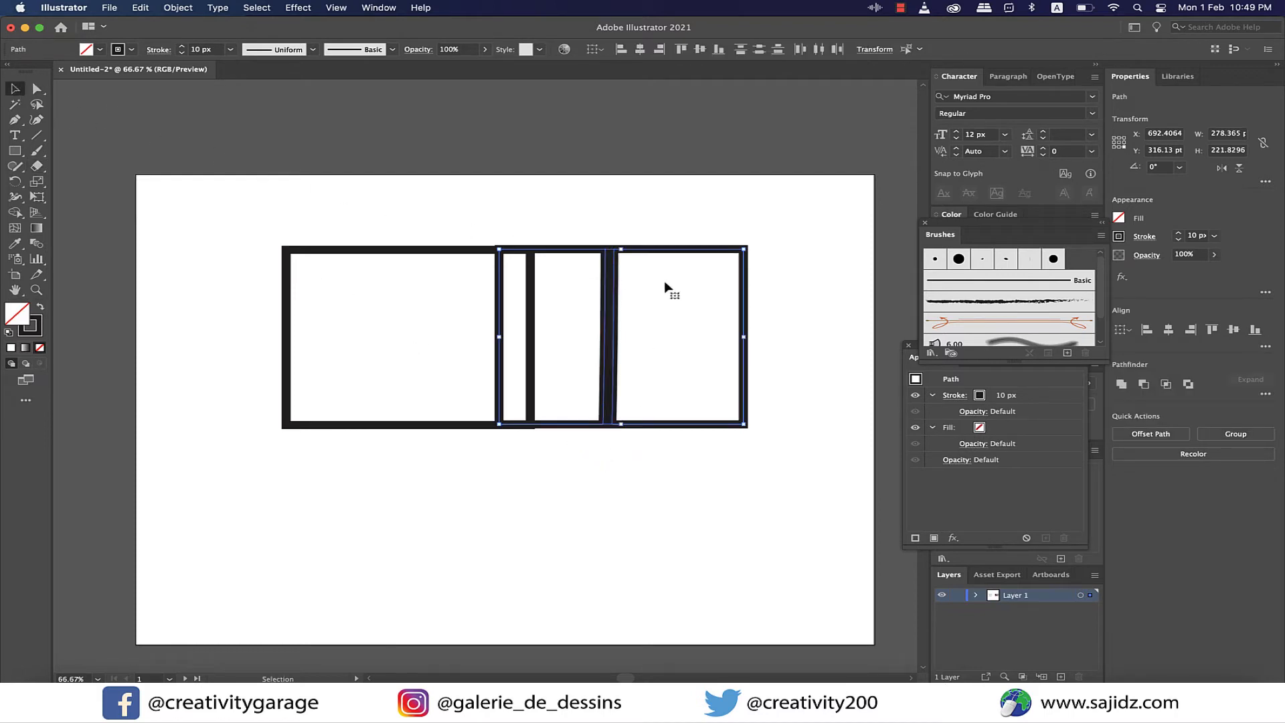
pyautogui.click(746, 307)
pyautogui.click(779, 308)
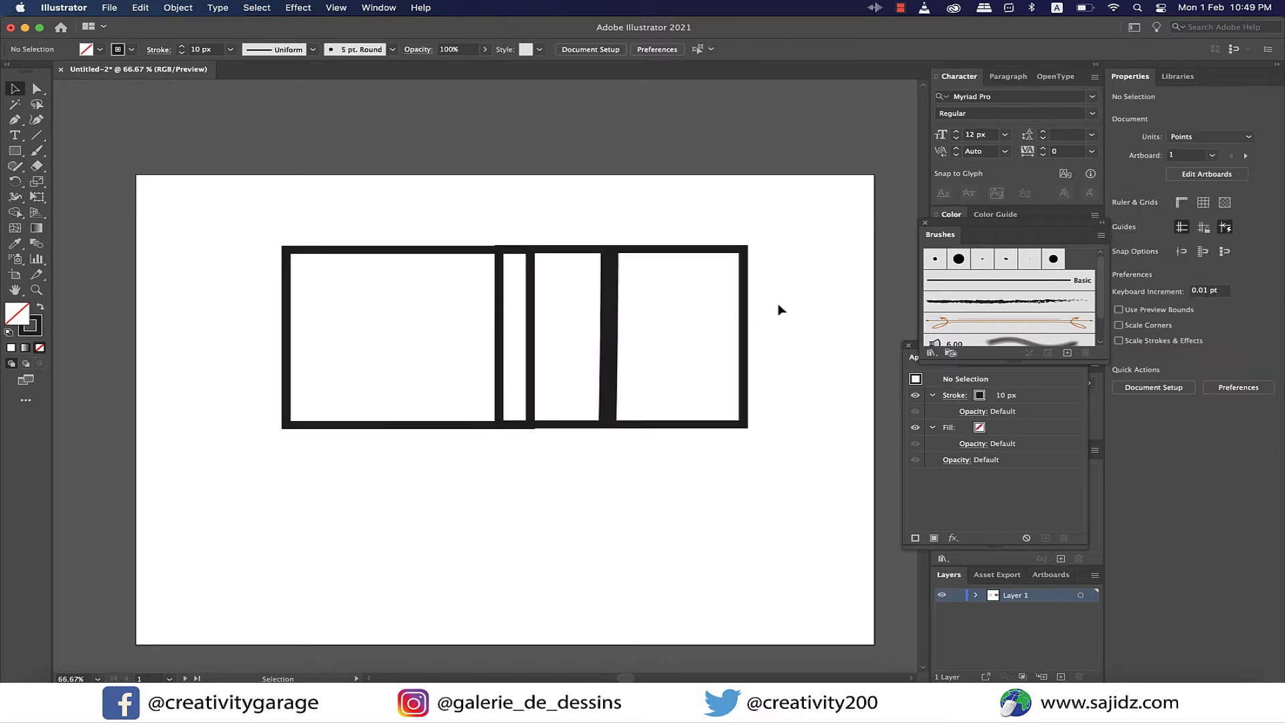
pyautogui.click(741, 320)
pyautogui.moveTo(750, 332); pyautogui.dragTo(766, 326)
pyautogui.moveTo(606, 366); pyautogui.dragTo(622, 407)
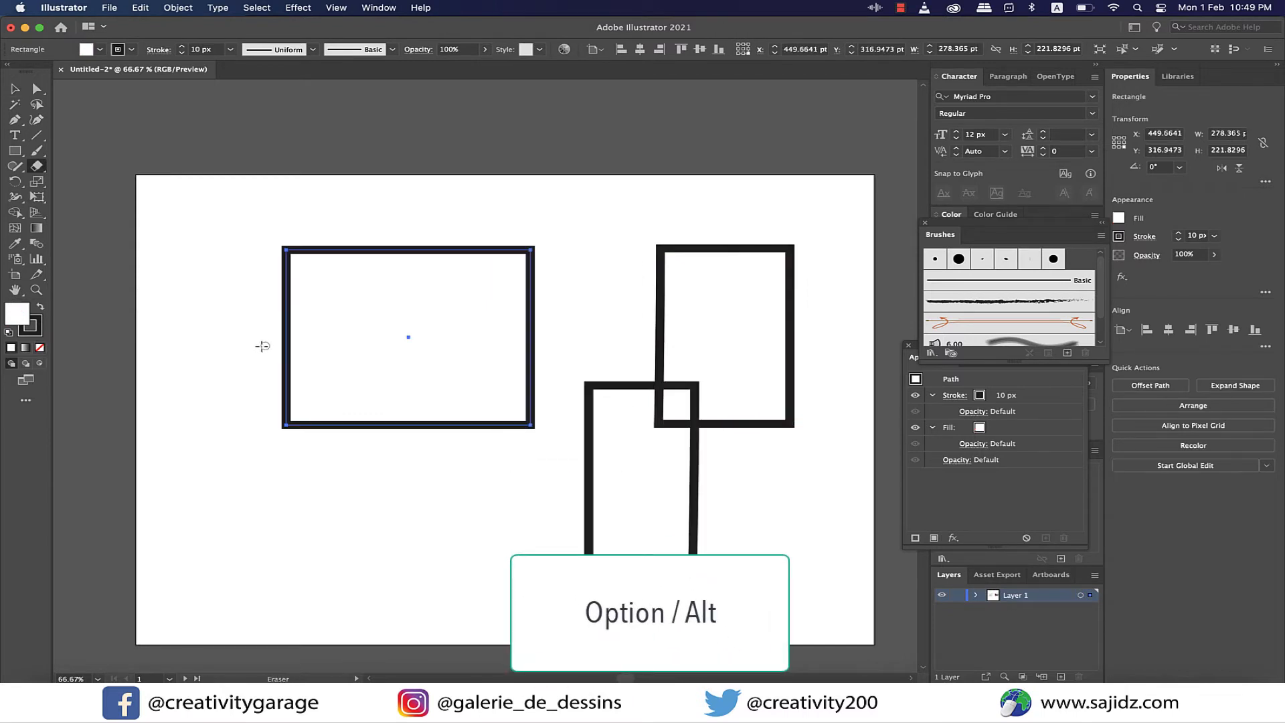
# - Try a straight horizontal erase across the filled left rectangle and an erase of its whole lower part, undoing both
pyautogui.moveTo(261, 346)
pyautogui.mouseDown()
pyautogui.moveTo(565, 347)
pyautogui.moveTo(569, 358)
pyautogui.moveTo(564, 348)
pyautogui.moveTo(589, 344)
pyautogui.mouseUp()
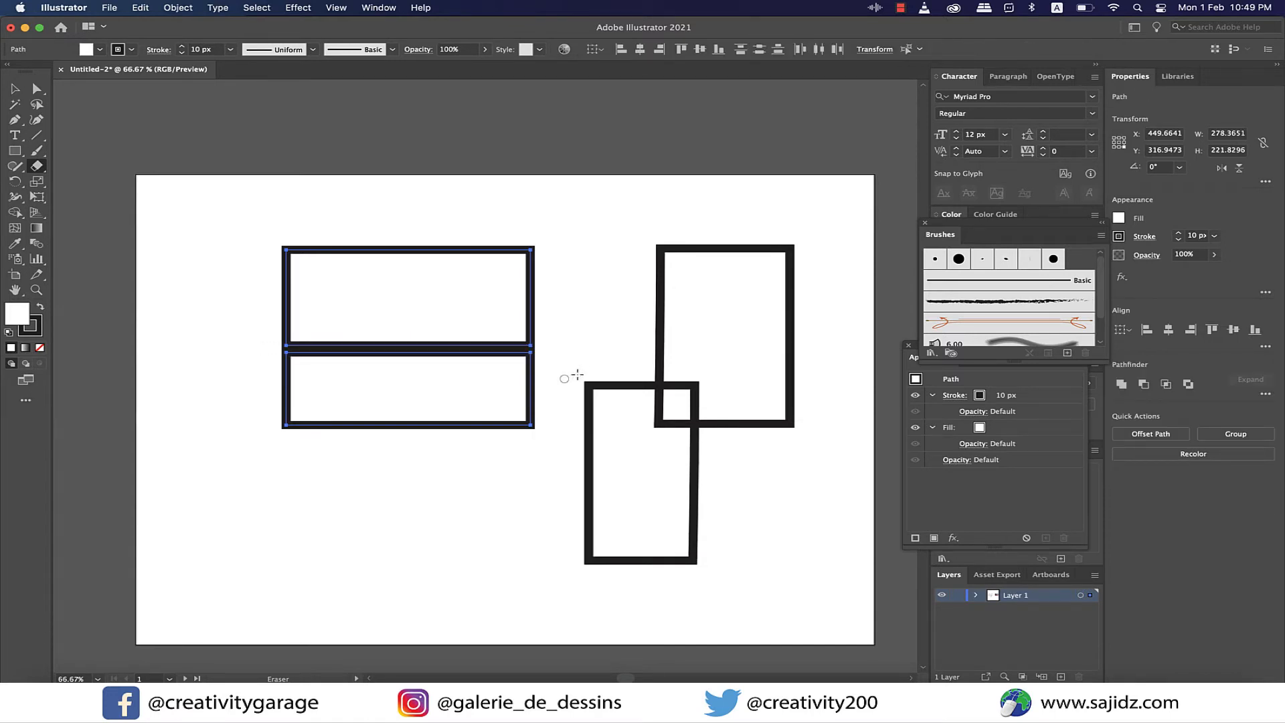
pyautogui.press('super+z')
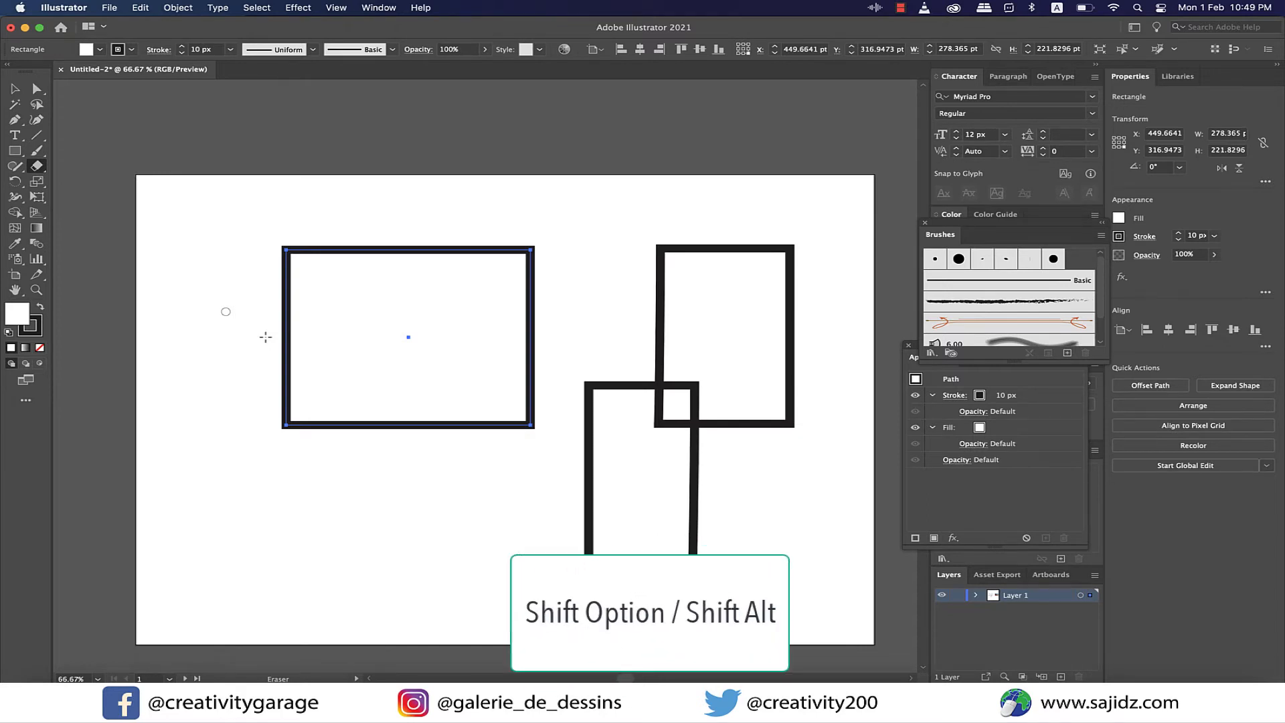
pyautogui.moveTo(228, 313)
pyautogui.mouseDown()
pyautogui.moveTo(459, 350)
pyautogui.moveTo(522, 350)
pyautogui.moveTo(555, 326)
pyautogui.mouseUp()
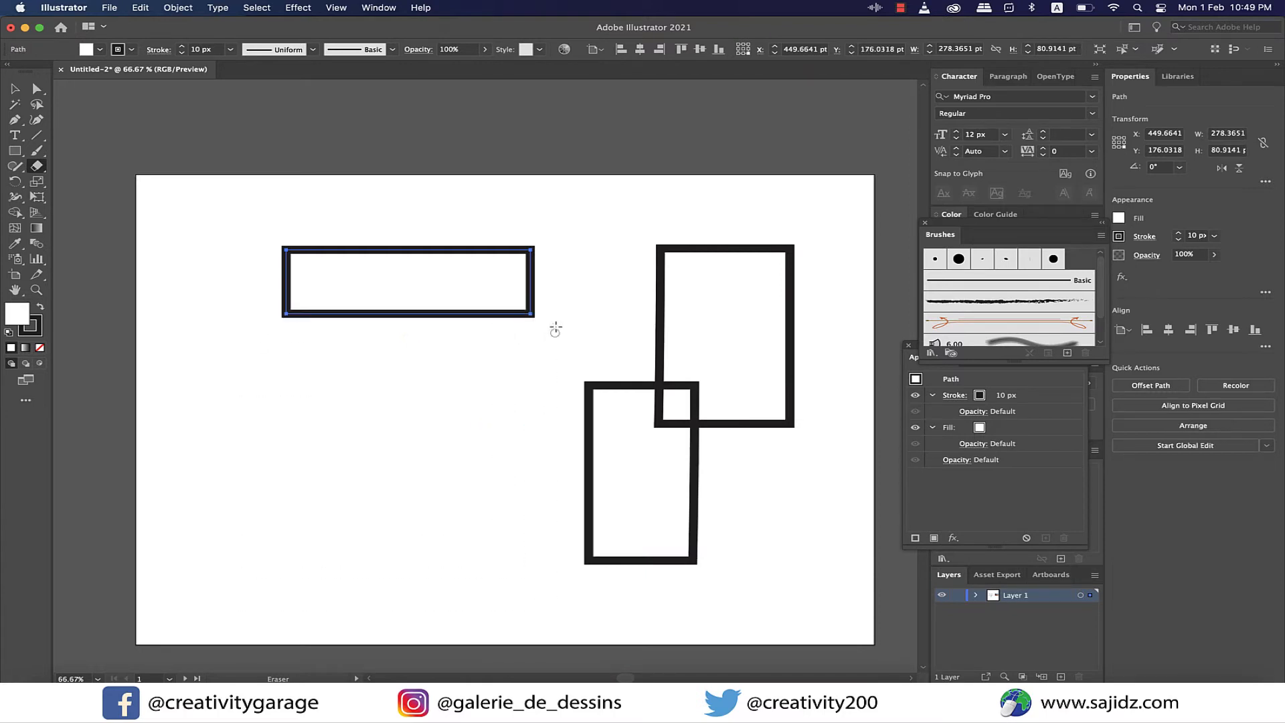
pyautogui.press('super+z')
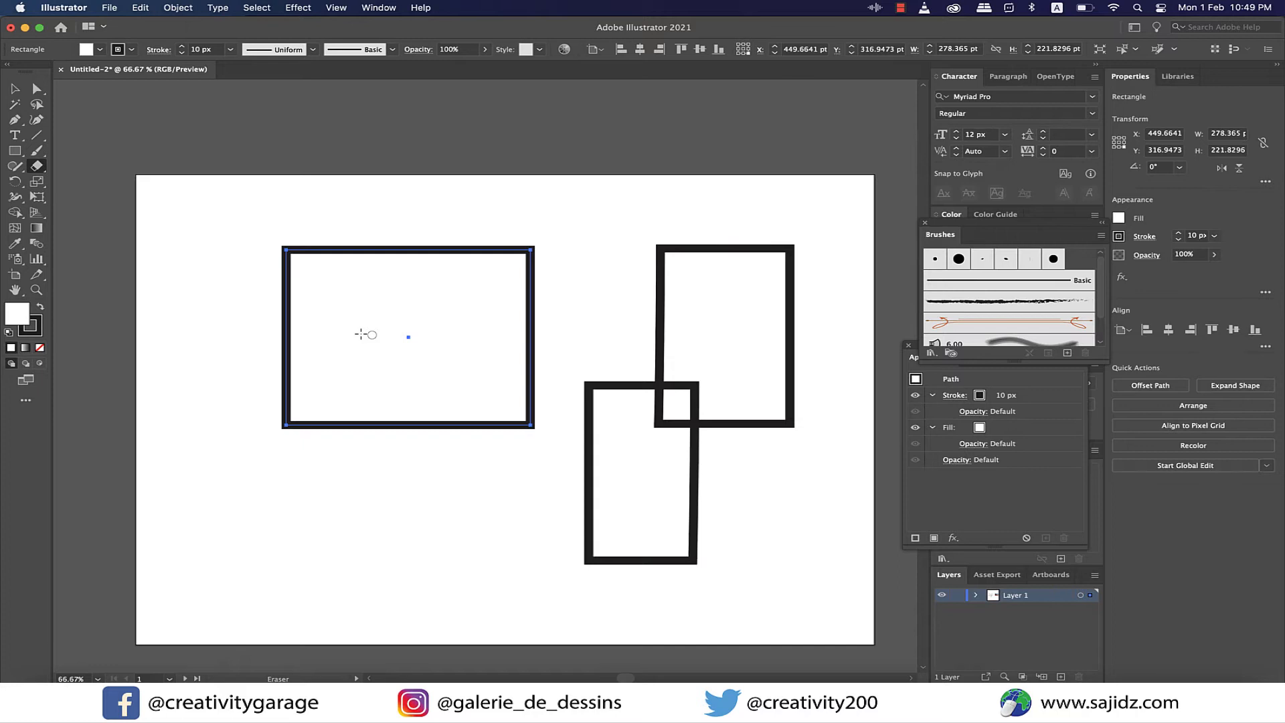
# - Cut the filled rectangle's path with the Scissors tool at a point on its top edge and at its upper-right corner
pyautogui.moveTo(37, 165); pyautogui.dragTo(112, 184)
pyautogui.press('super+1')
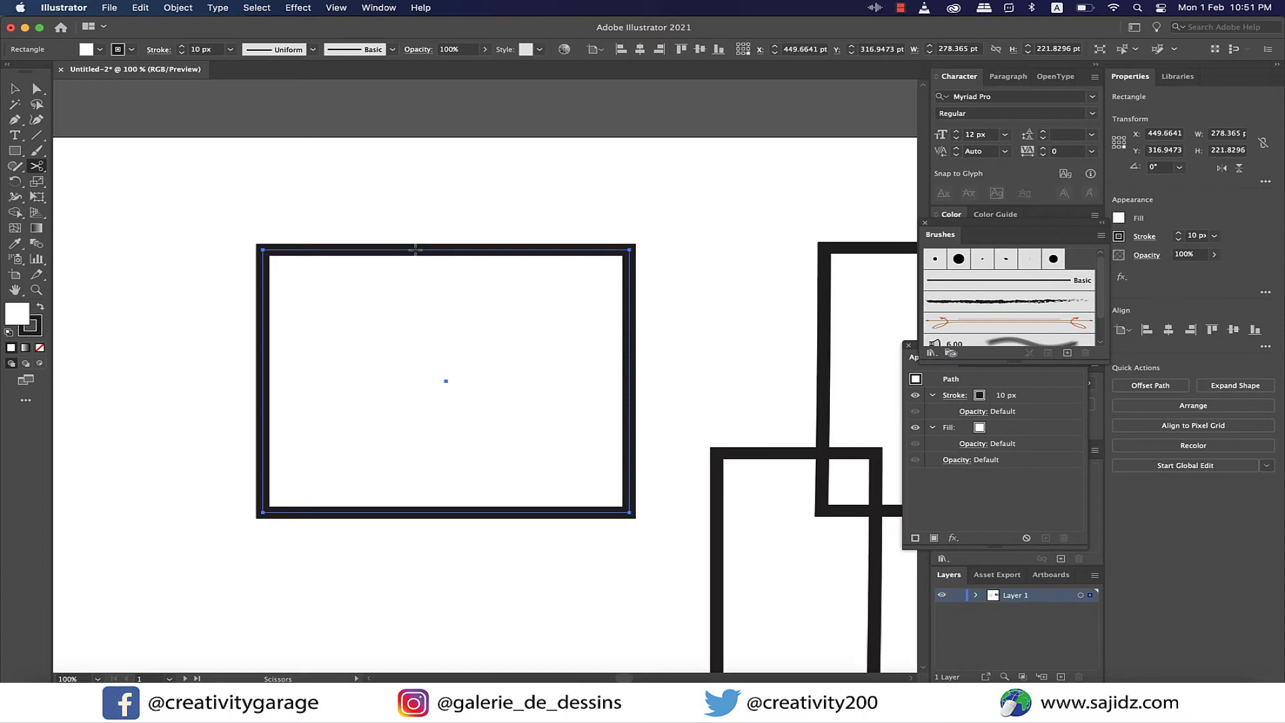
pyautogui.click(416, 249)
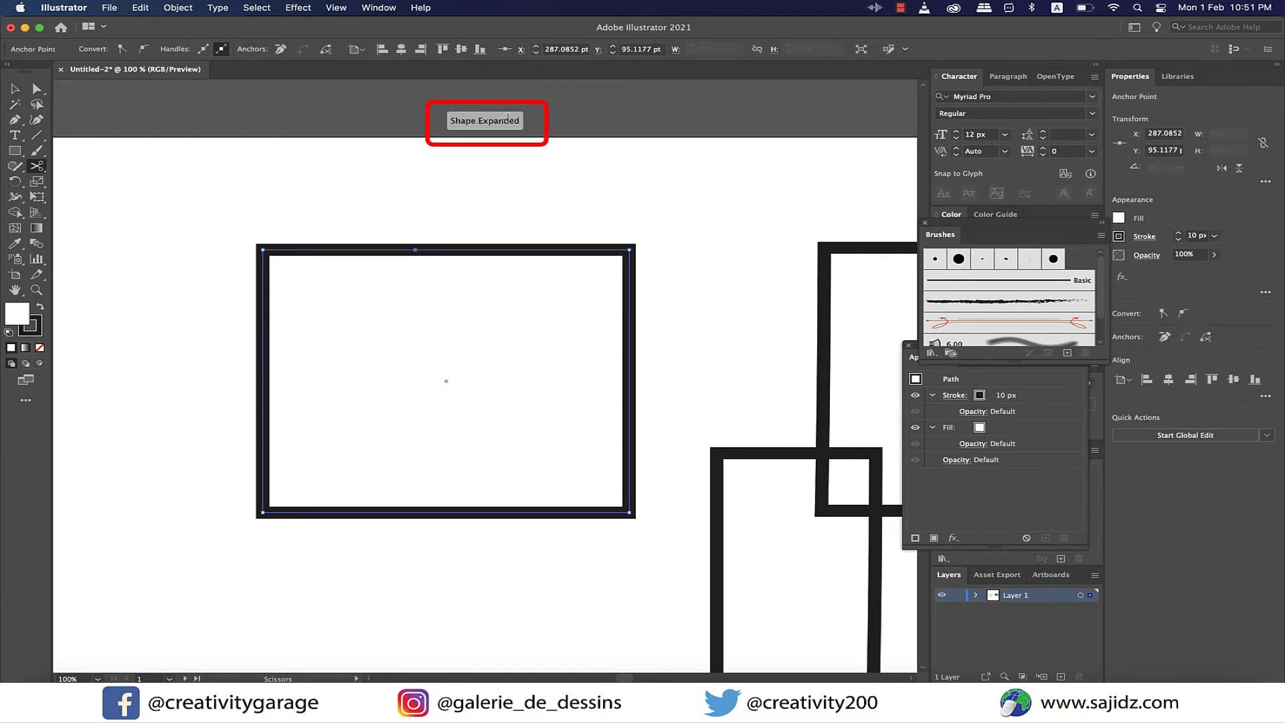
pyautogui.click(629, 250)
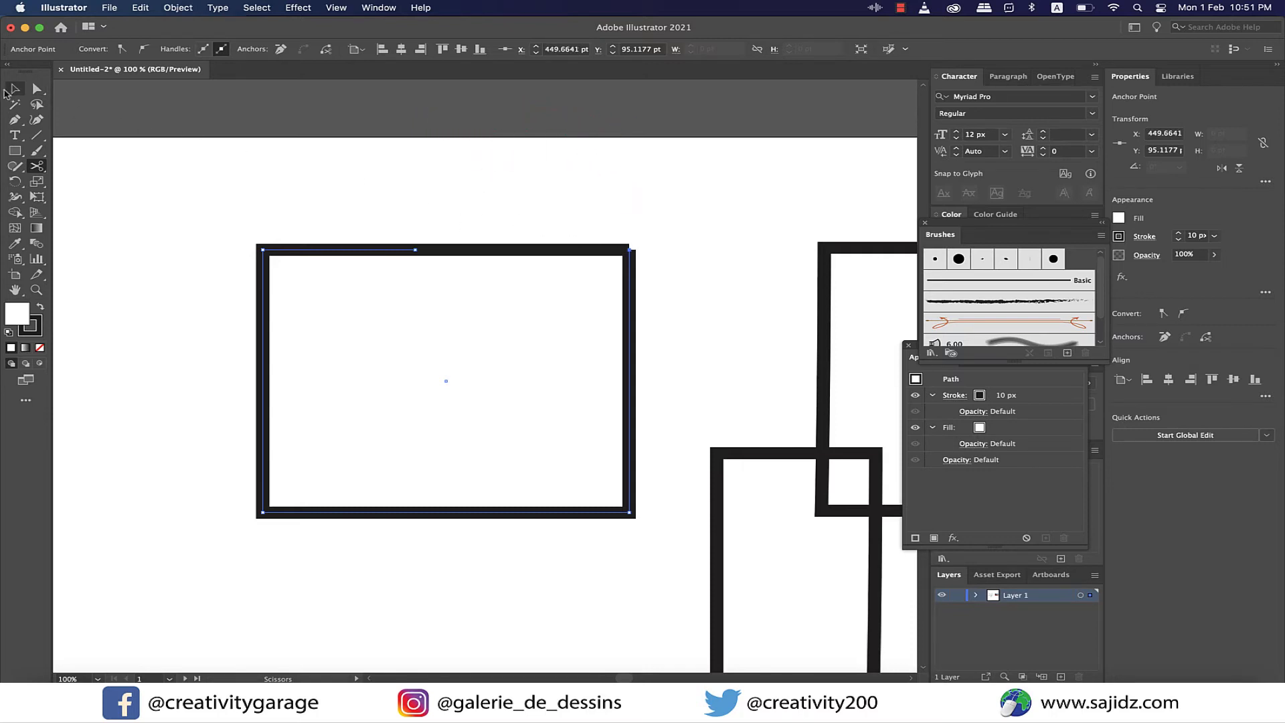
# - Select the cut segment of the top edge with Direct Selection and move it slightly upward
pyautogui.click(8, 91)
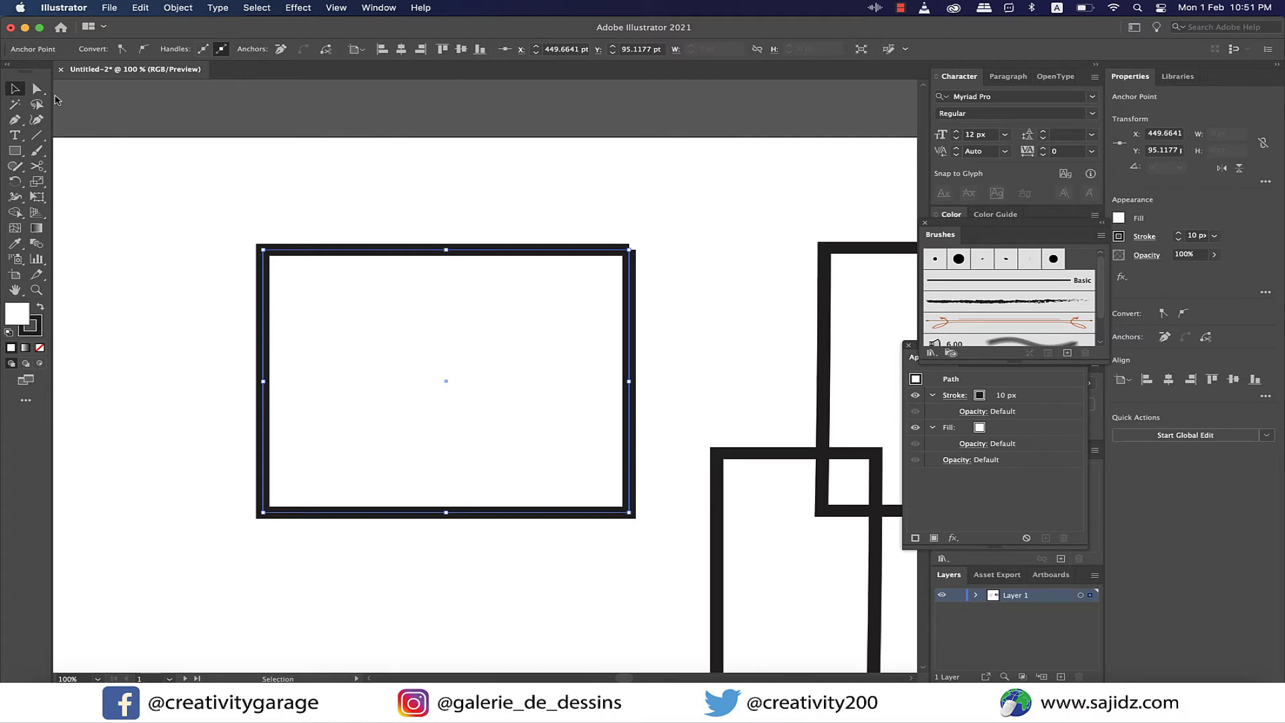
pyautogui.click(37, 88)
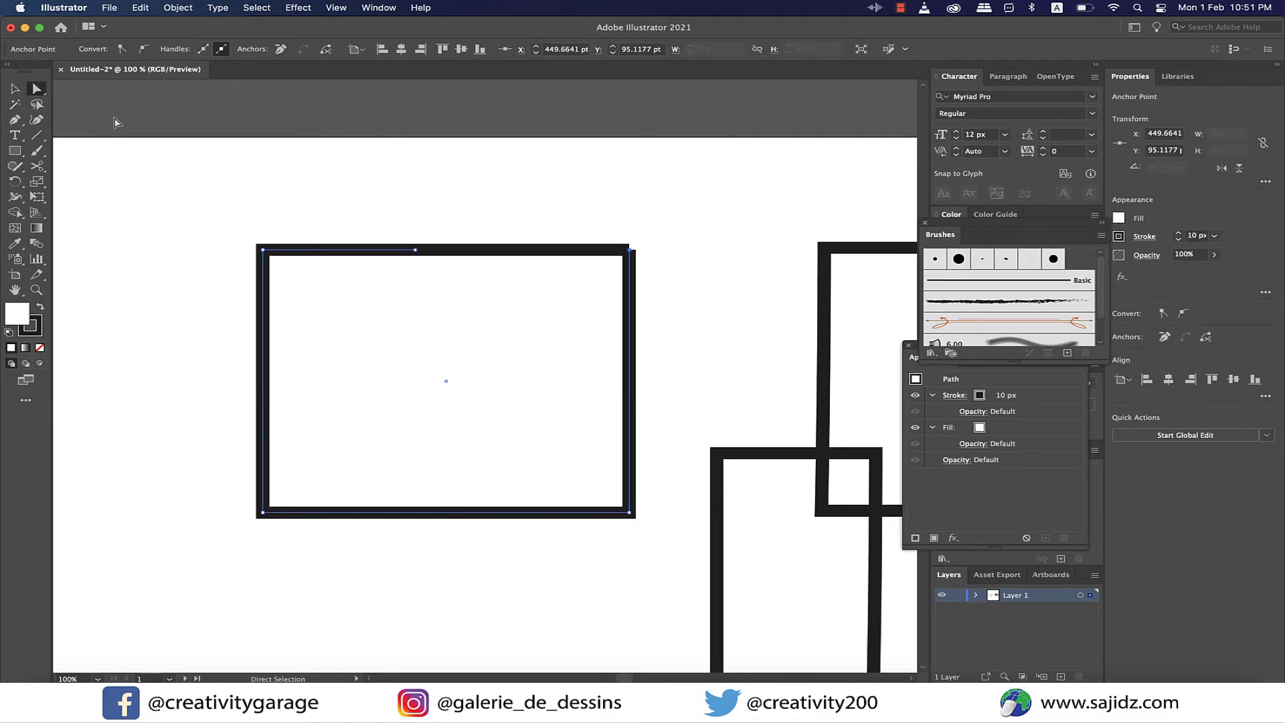
pyautogui.click(487, 252)
pyautogui.moveTo(486, 254); pyautogui.dragTo(494, 237)
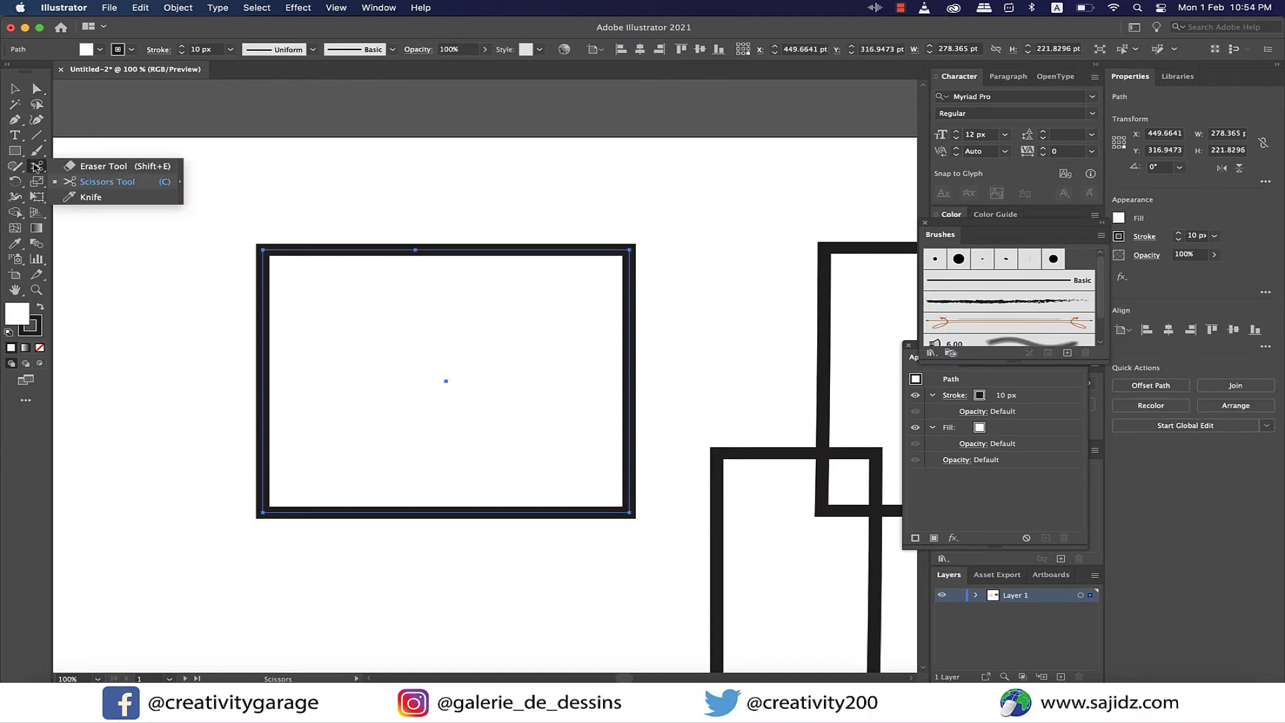
# - Try a curved freehand Knife cut diagonally through the filled rectangle and pull the right piece aside, undoing both
pyautogui.click(87, 199)
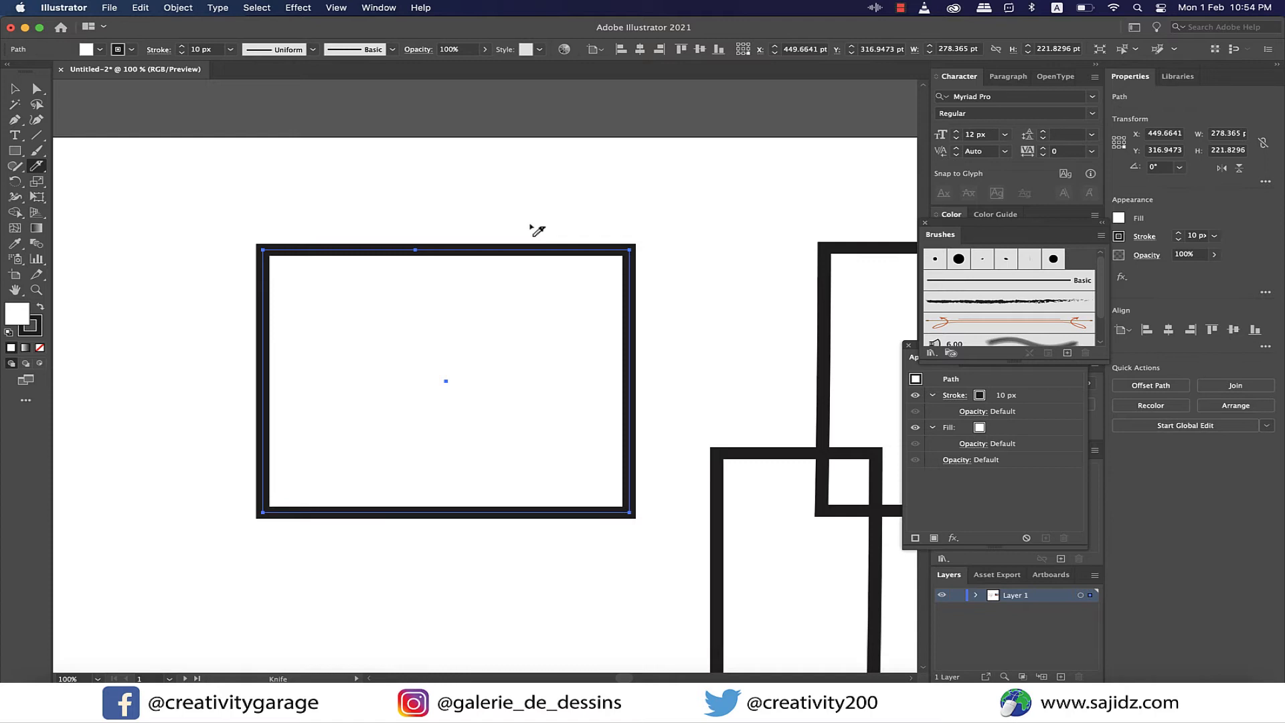
pyautogui.moveTo(562, 201)
pyautogui.mouseDown()
pyautogui.moveTo(444, 373)
pyautogui.moveTo(286, 488)
pyautogui.mouseUp()
pyautogui.press('v')
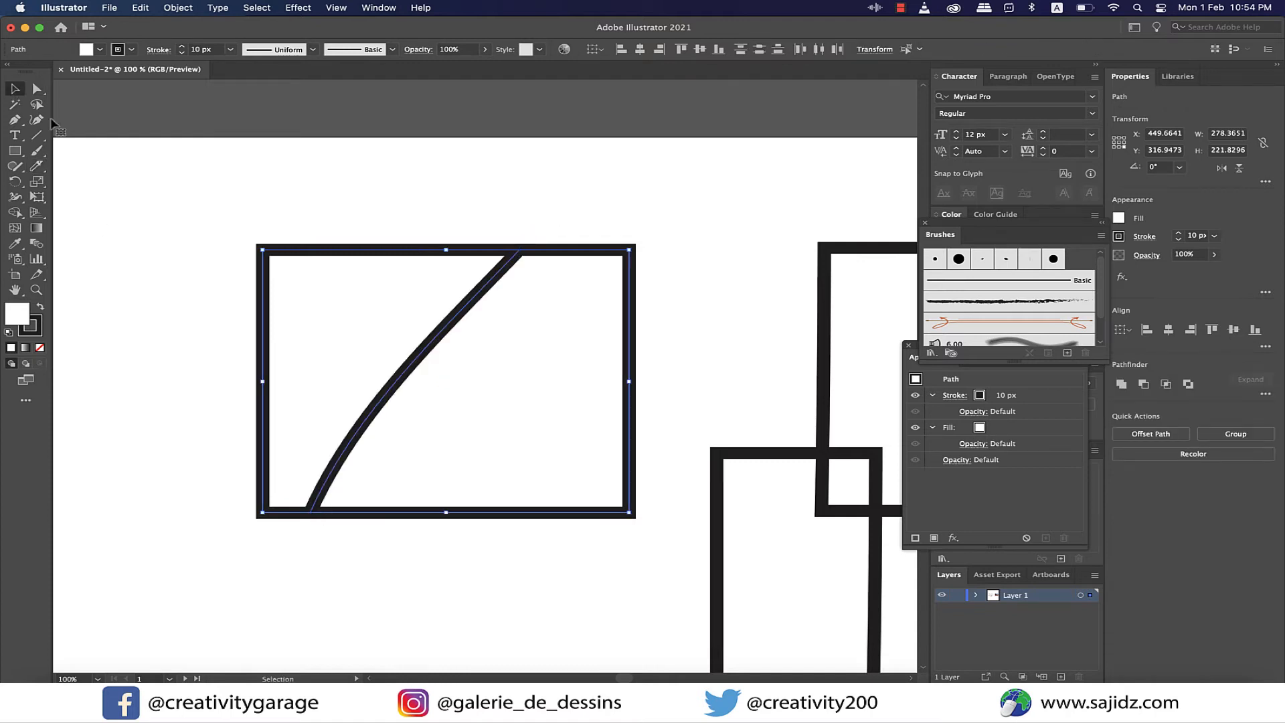
pyautogui.click(642, 346)
pyautogui.moveTo(629, 357); pyautogui.dragTo(670, 366)
pyautogui.press('super+z')
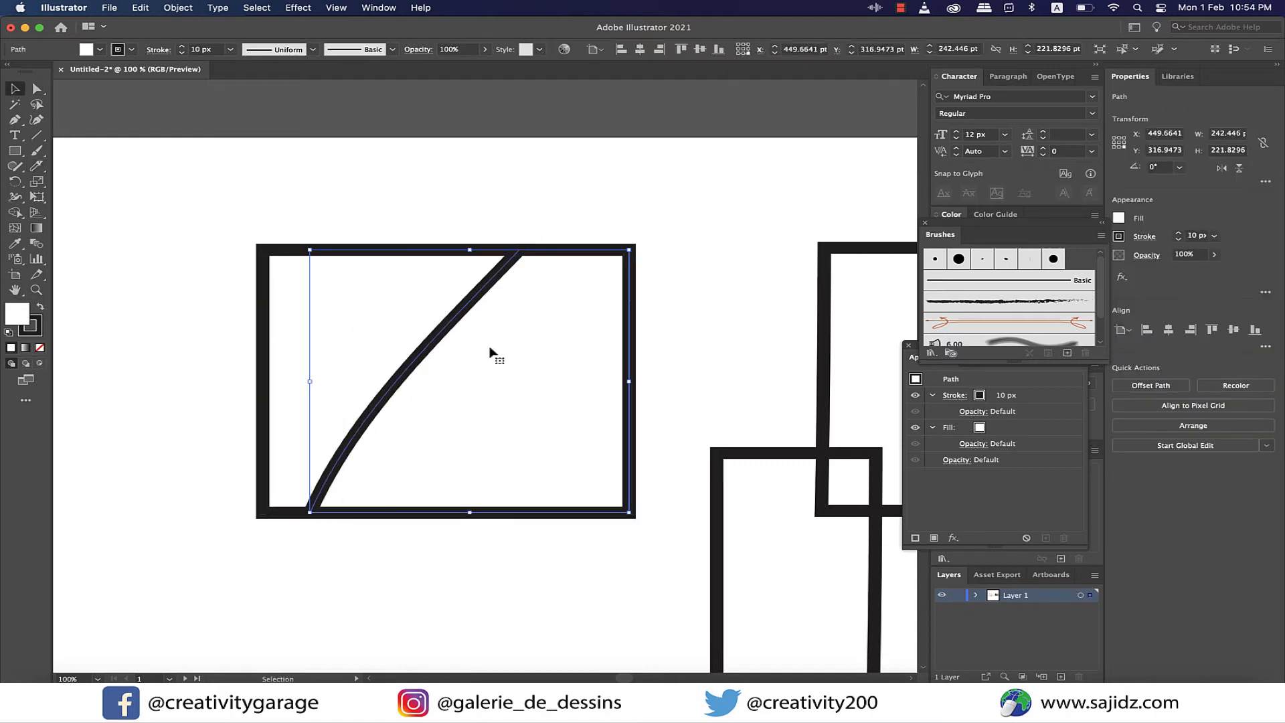
pyautogui.press('super+z')
# - Try a straight horizontal Knife cut across the middle of the filled rectangle and undo it
pyautogui.click(37, 166)
pyautogui.moveTo(231, 373); pyautogui.dragTo(678, 391)
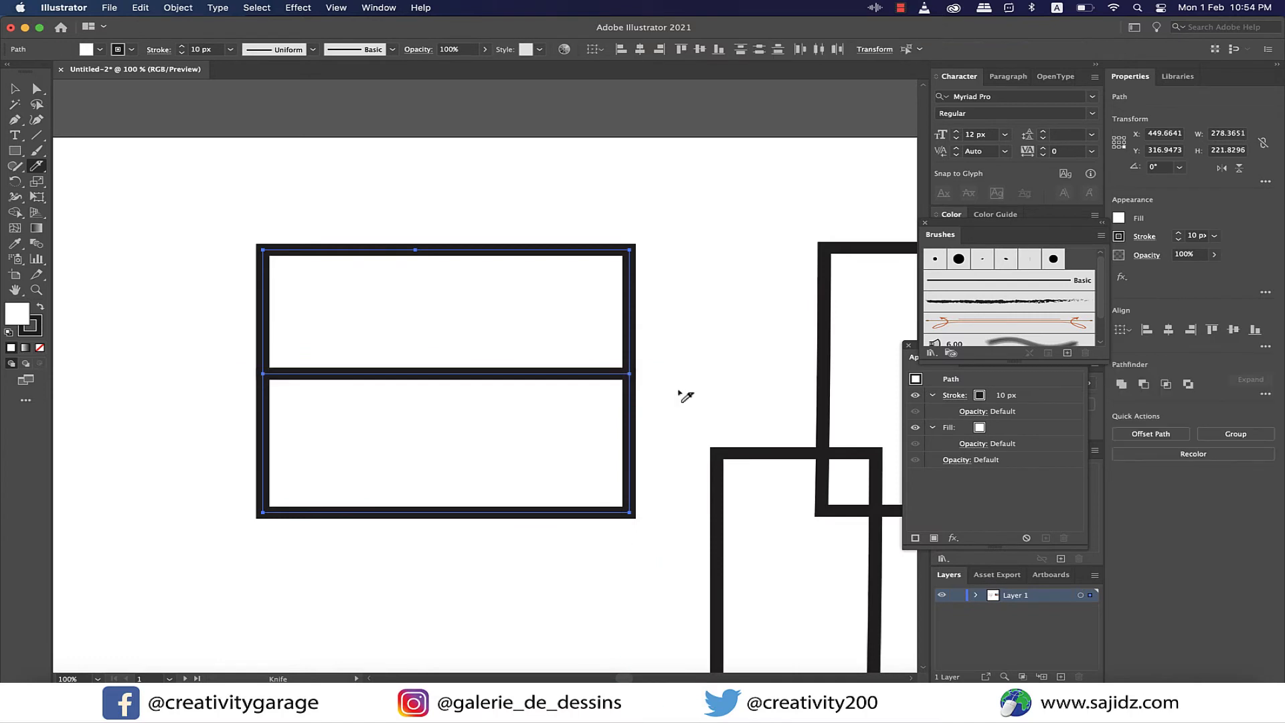
pyautogui.press('super+z')
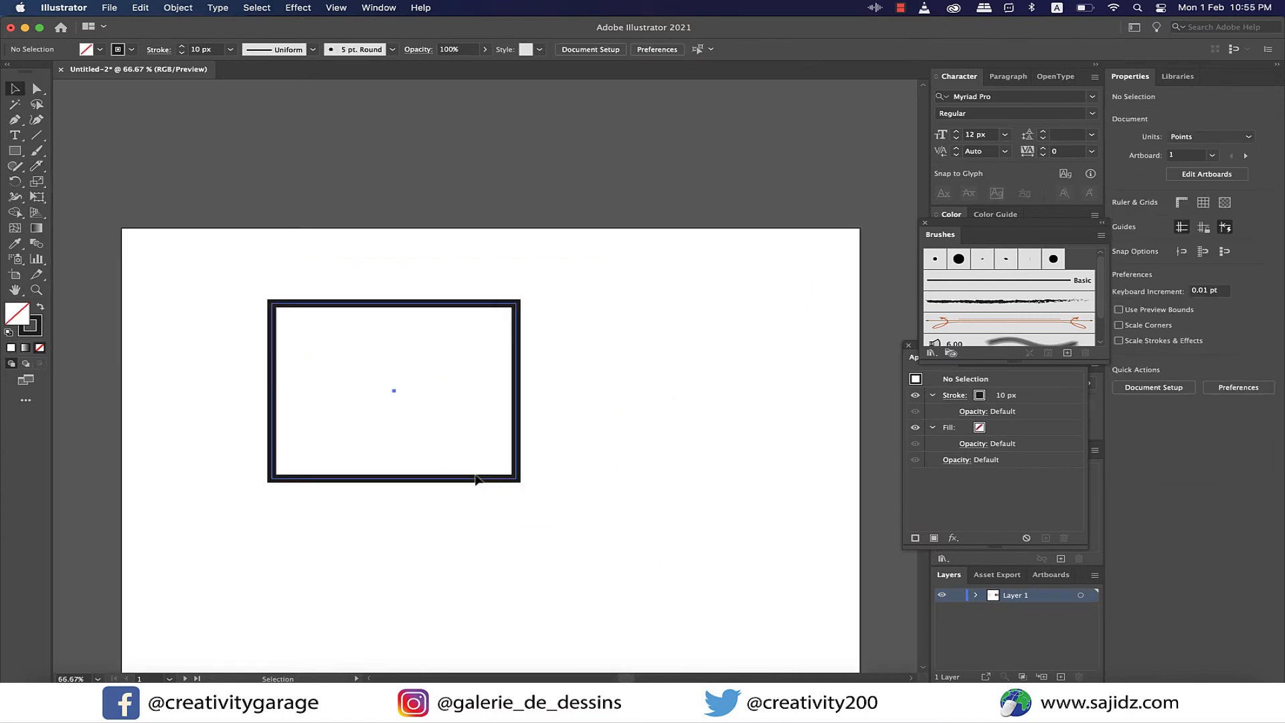
# - Enlarge the rectangle from its lower-right corner to about 461 by 379 pt
pyautogui.moveTo(521, 483); pyautogui.dragTo(679, 605)
pyautogui.scroll(-2, 678, 606)
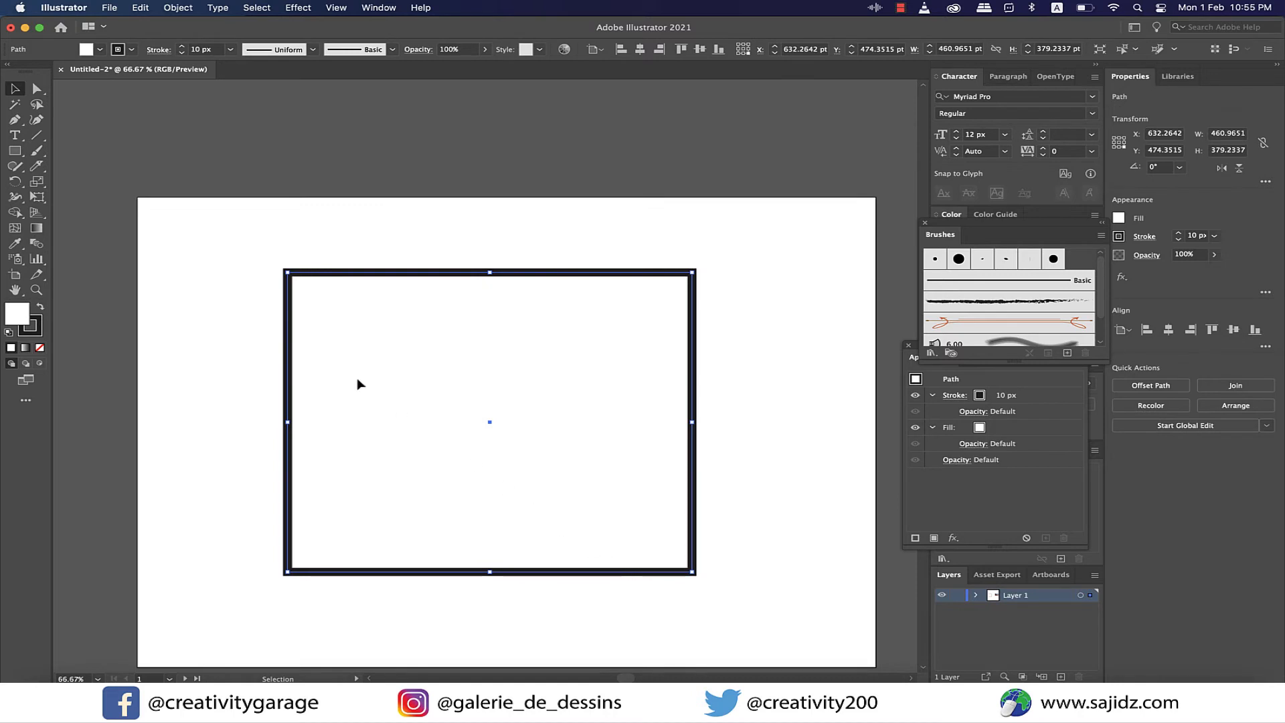
# - Try loose Paintbrush strokes across and beyond the rectangle's edges, and undo them
pyautogui.moveTo(37, 151)
pyautogui.mouseDown()
pyautogui.moveTo(100, 164)
pyautogui.moveTo(114, 153)
pyautogui.mouseUp()
pyautogui.moveTo(290, 468)
pyautogui.mouseDown()
pyautogui.moveTo(649, 366)
pyautogui.moveTo(275, 298)
pyautogui.moveTo(481, 428)
pyautogui.moveTo(622, 426)
pyautogui.moveTo(650, 486)
pyautogui.moveTo(238, 402)
pyautogui.moveTo(622, 361)
pyautogui.moveTo(501, 591)
pyautogui.moveTo(586, 573)
pyautogui.moveTo(696, 321)
pyautogui.moveTo(650, 271)
pyautogui.moveTo(504, 312)
pyautogui.moveTo(476, 258)
pyautogui.moveTo(338, 308)
pyautogui.moveTo(375, 278)
pyautogui.moveTo(348, 302)
pyautogui.moveTo(338, 365)
pyautogui.mouseUp()
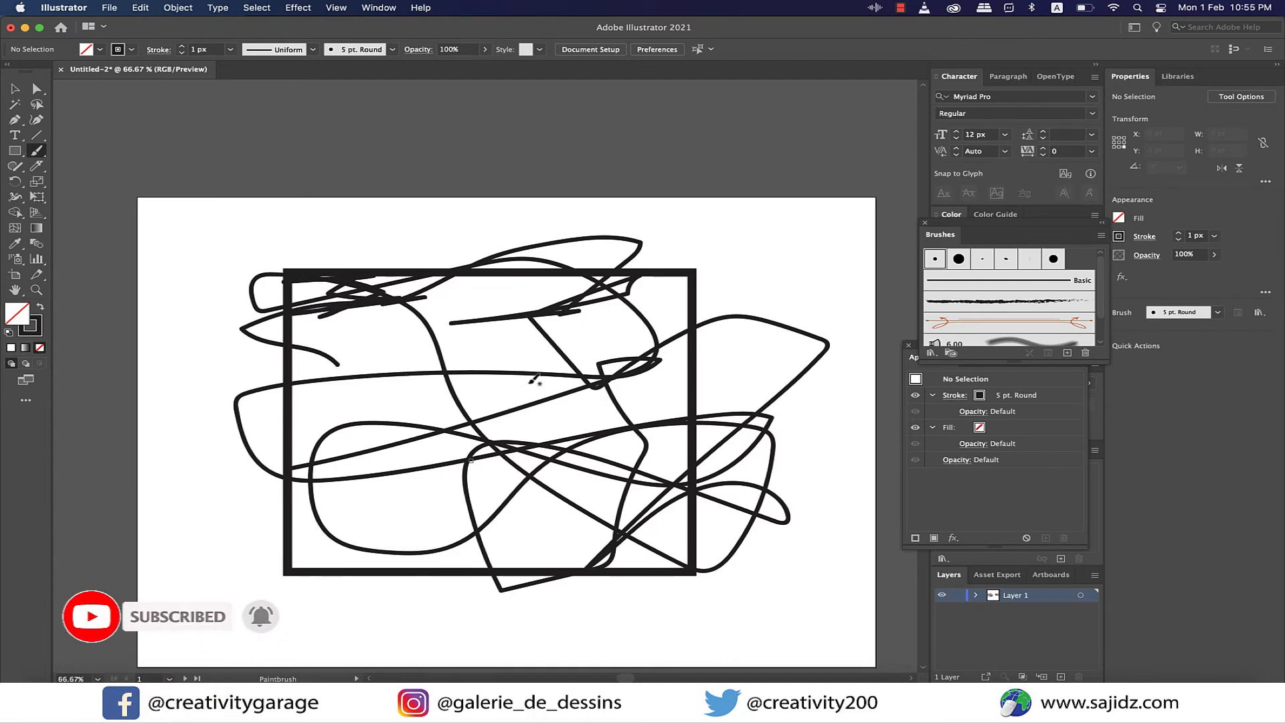
pyautogui.press('super+z')
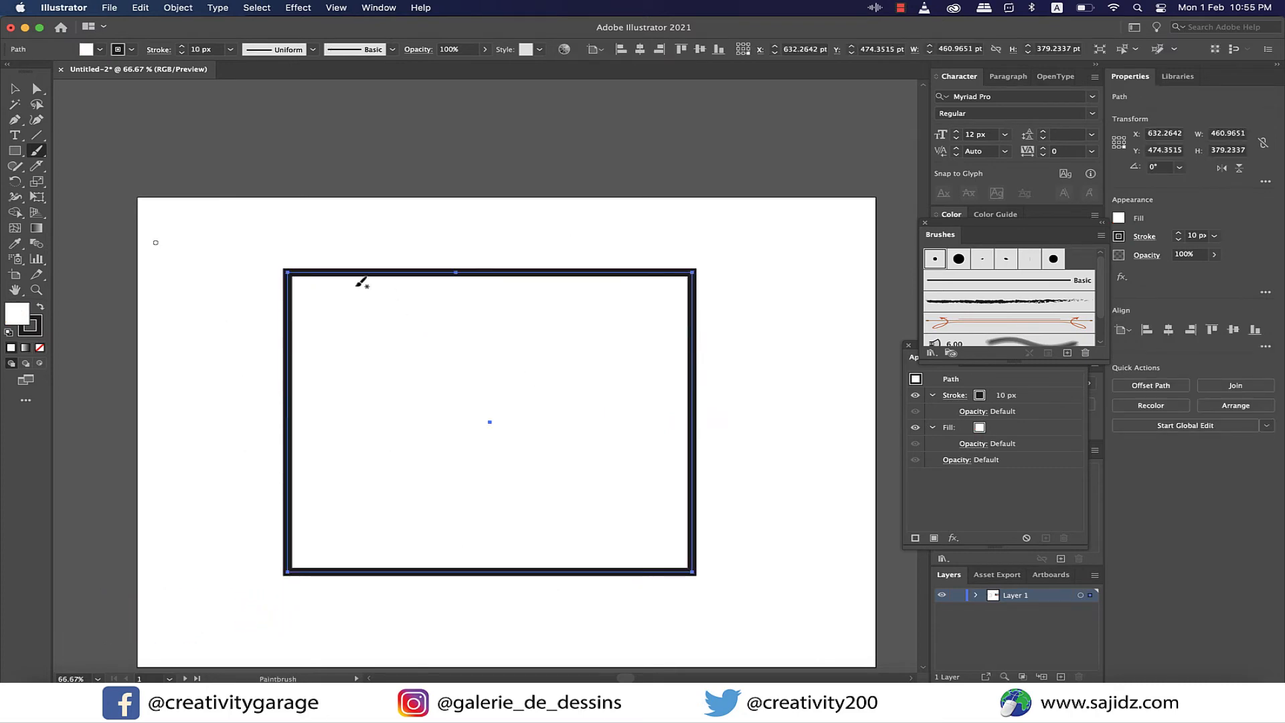
# - Turn on Draw Inside for the selected rectangle and scribble Paintbrush strokes across it with the 5 pt. Round brush
pyautogui.click(20, 103)
pyautogui.click(15, 89)
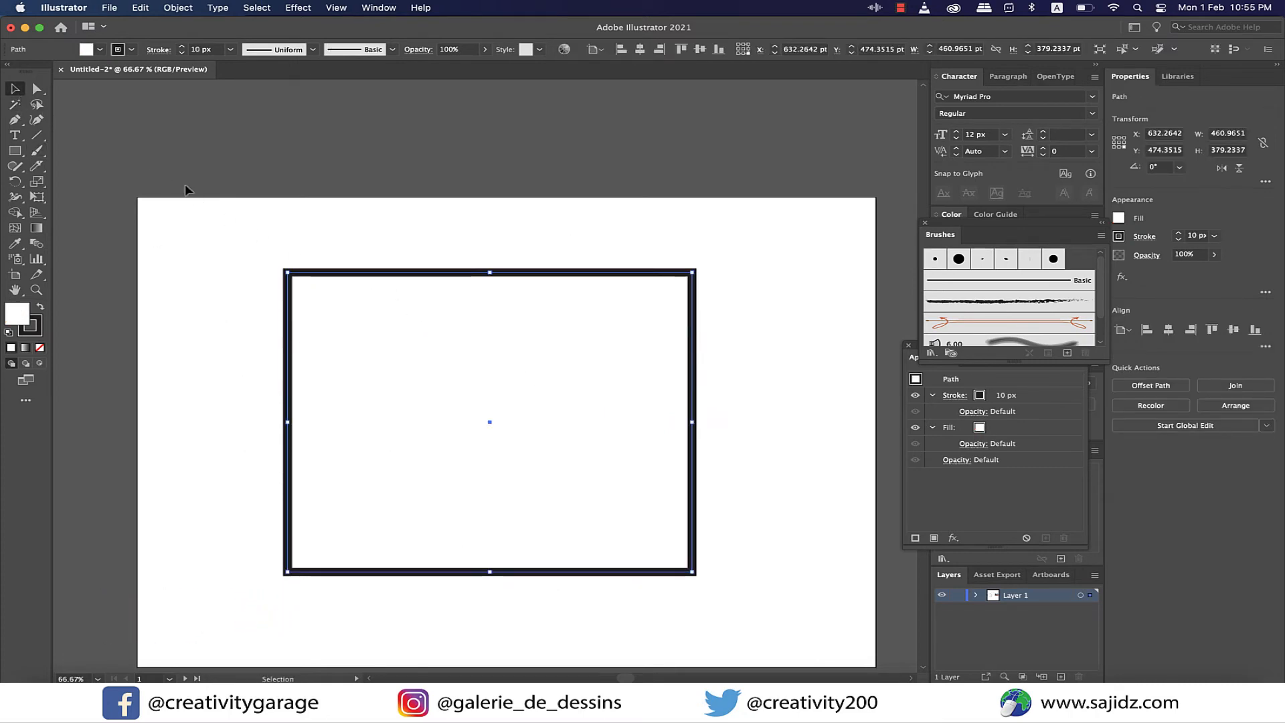
pyautogui.click(41, 366)
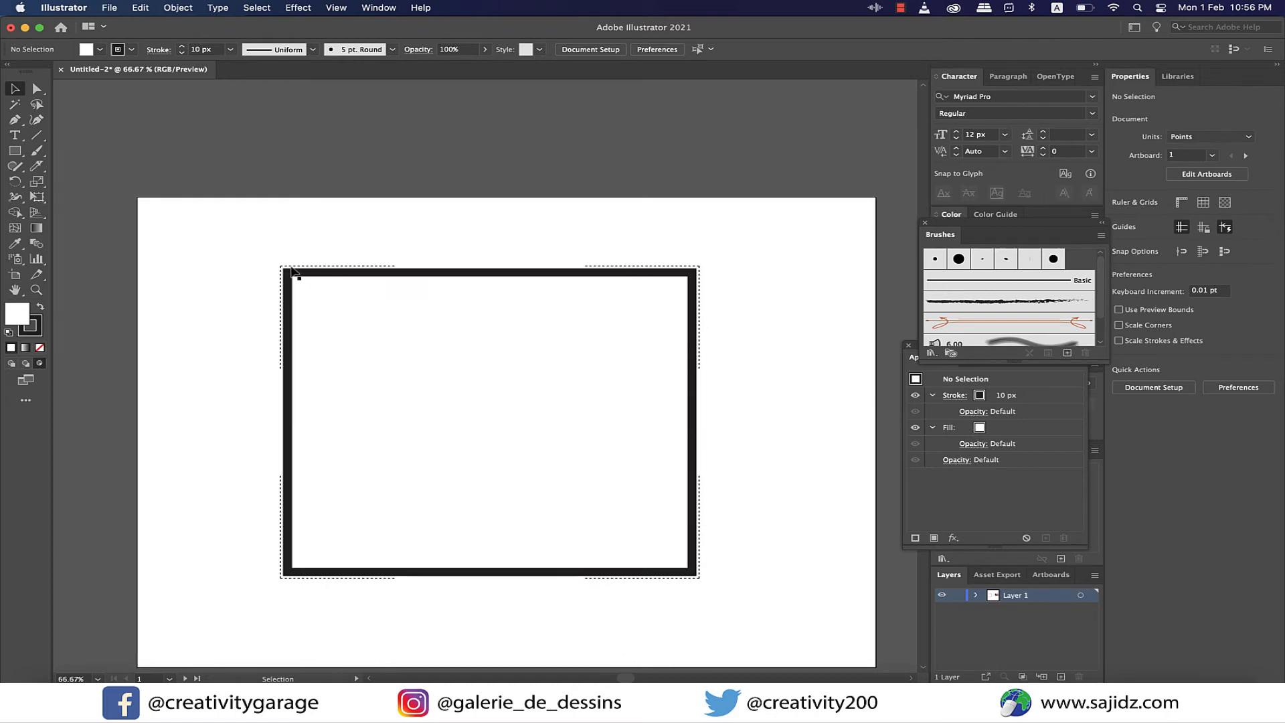
pyautogui.click(39, 149)
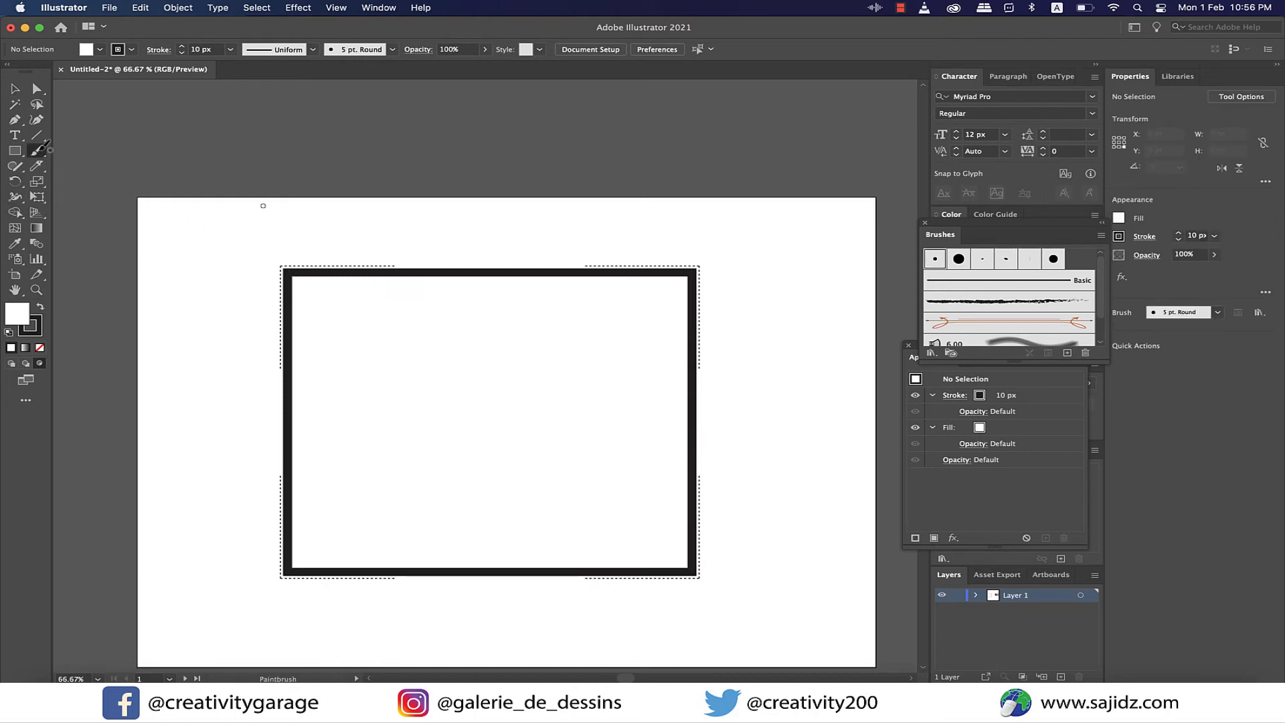
pyautogui.moveTo(529, 237)
pyautogui.mouseDown()
pyautogui.moveTo(225, 460)
pyautogui.moveTo(729, 267)
pyautogui.moveTo(388, 446)
pyautogui.moveTo(308, 512)
pyautogui.moveTo(349, 535)
pyautogui.moveTo(751, 382)
pyautogui.moveTo(604, 508)
pyautogui.moveTo(497, 577)
pyautogui.moveTo(365, 573)
pyautogui.moveTo(678, 250)
pyautogui.moveTo(607, 202)
pyautogui.moveTo(365, 383)
pyautogui.moveTo(594, 617)
pyautogui.moveTo(750, 561)
pyautogui.moveTo(707, 418)
pyautogui.moveTo(291, 455)
pyautogui.moveTo(214, 285)
pyautogui.moveTo(422, 402)
pyautogui.mouseUp()
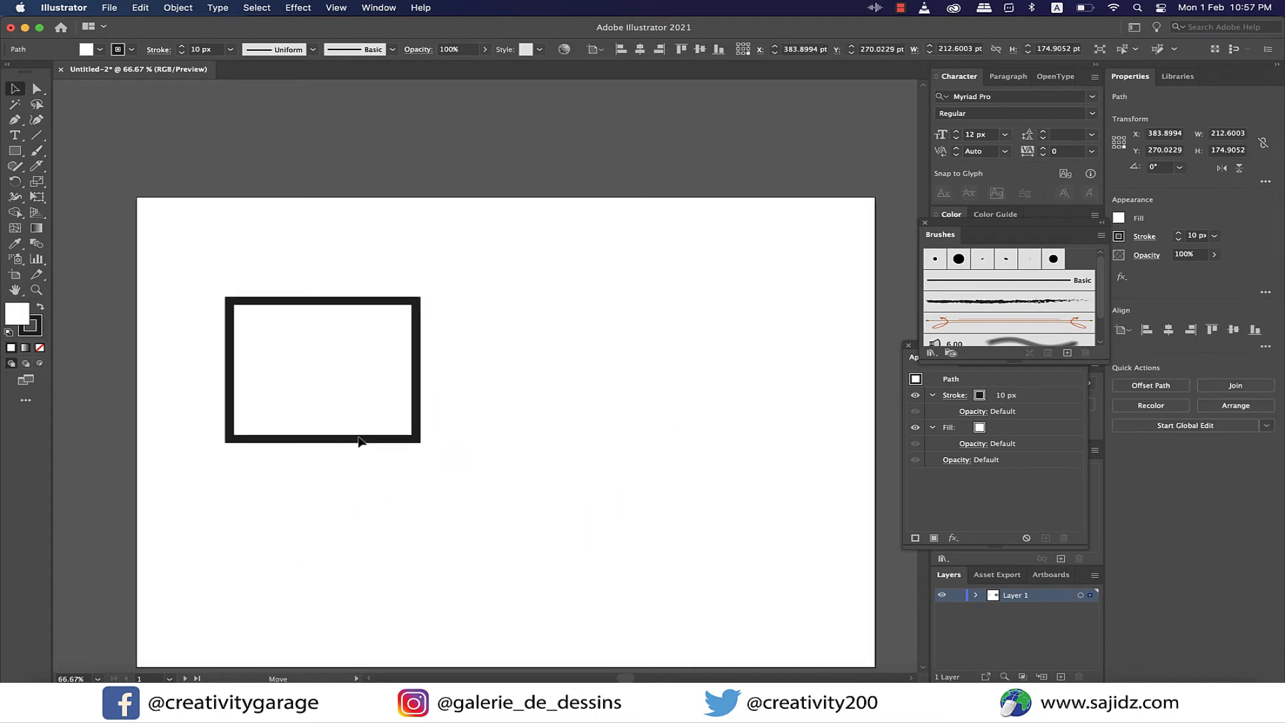
pyautogui.moveTo(356, 445)
pyautogui.mouseDown()
pyautogui.moveTo(379, 448)
pyautogui.moveTo(378, 403)
pyautogui.mouseUp()
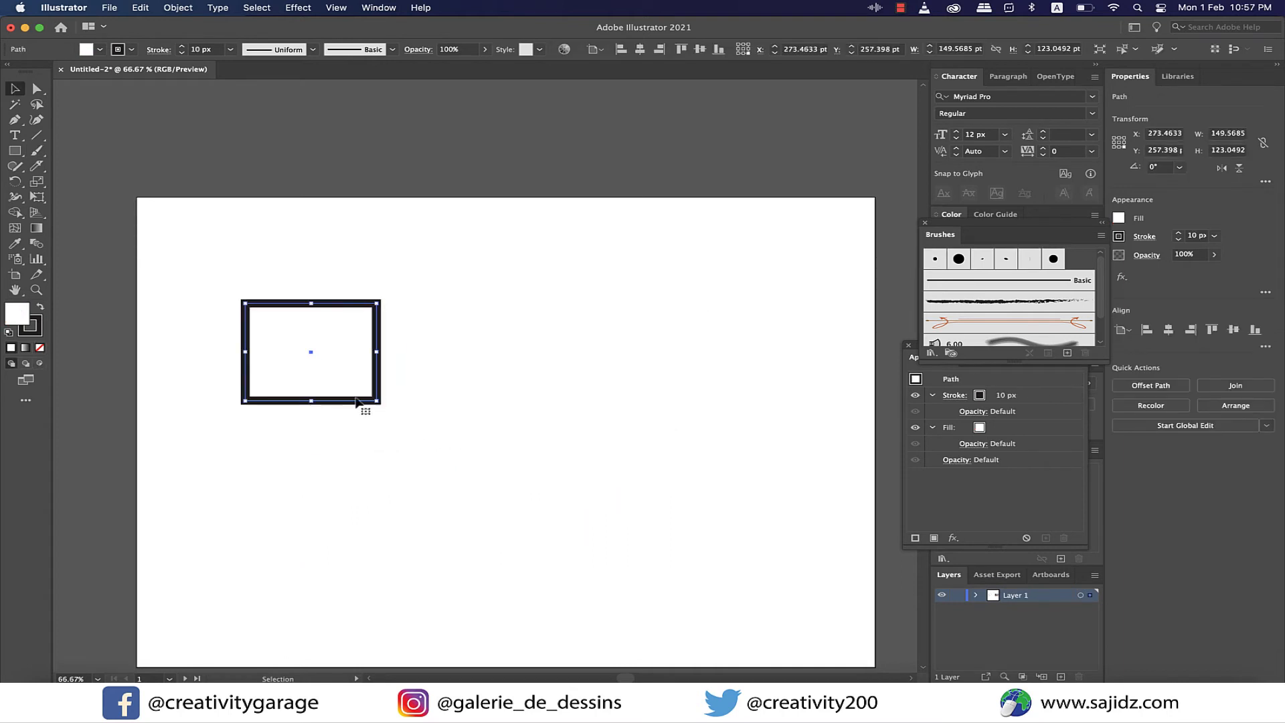
# - Copy the small rectangle just to its right and repeat the transformation twice to form a row of four
pyautogui.press('a')
pyautogui.press('v')
pyautogui.moveTo(311, 356); pyautogui.dragTo(460, 367)
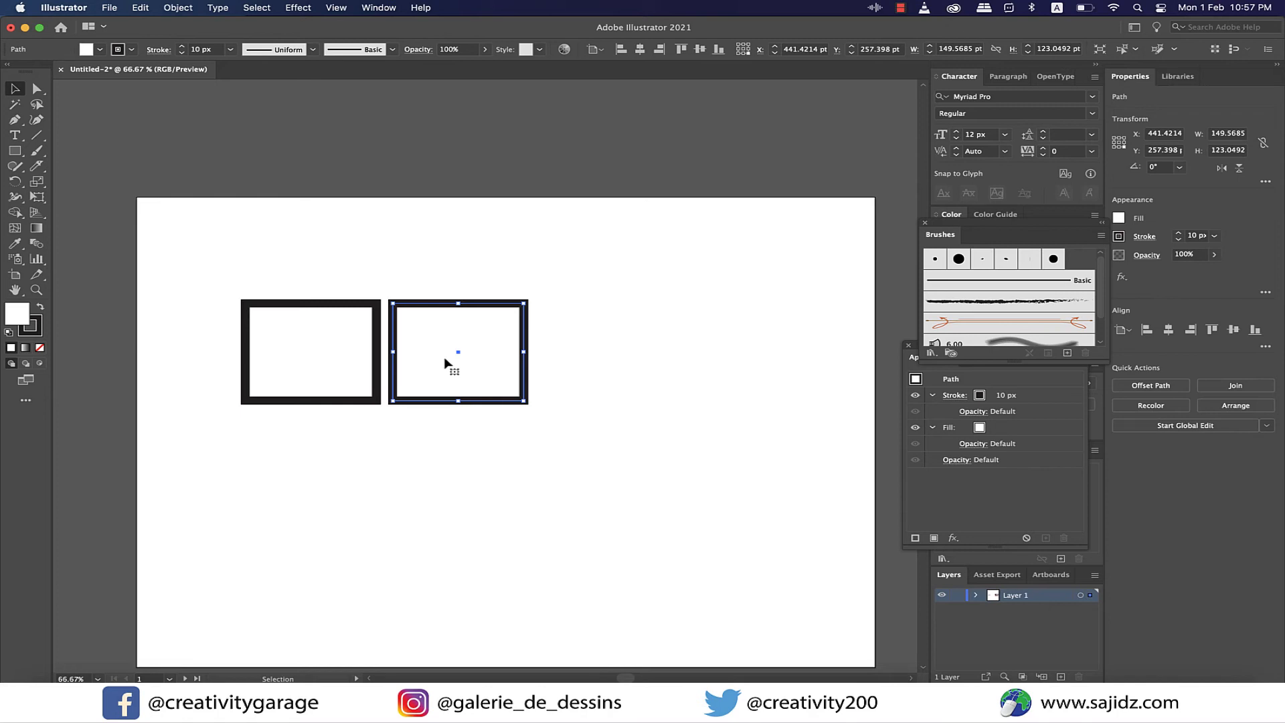
pyautogui.press('super+d')
pyautogui.press('super+d')
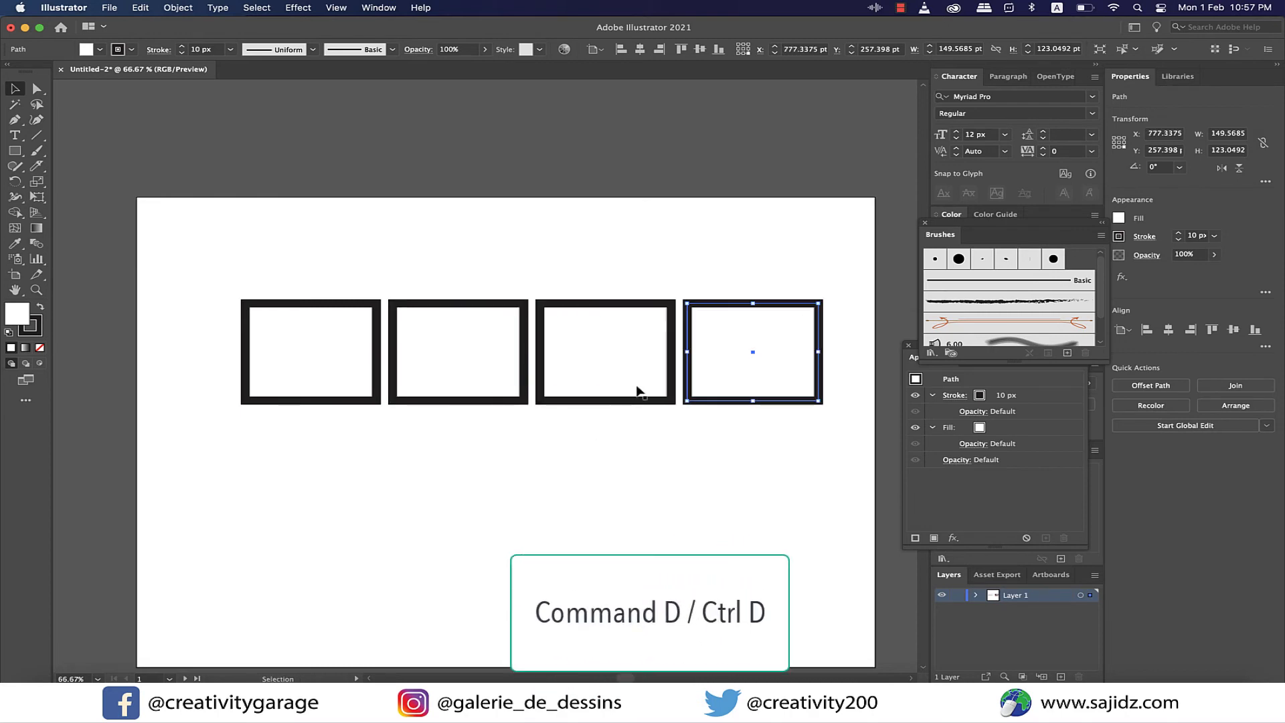
# - Copy the row of four rectangles directly below, repeat the transformation twice for a four-row grid, and undo the repeats
pyautogui.scroll(-3, 637, 390)
pyautogui.moveTo(209, 215); pyautogui.dragTo(827, 365)
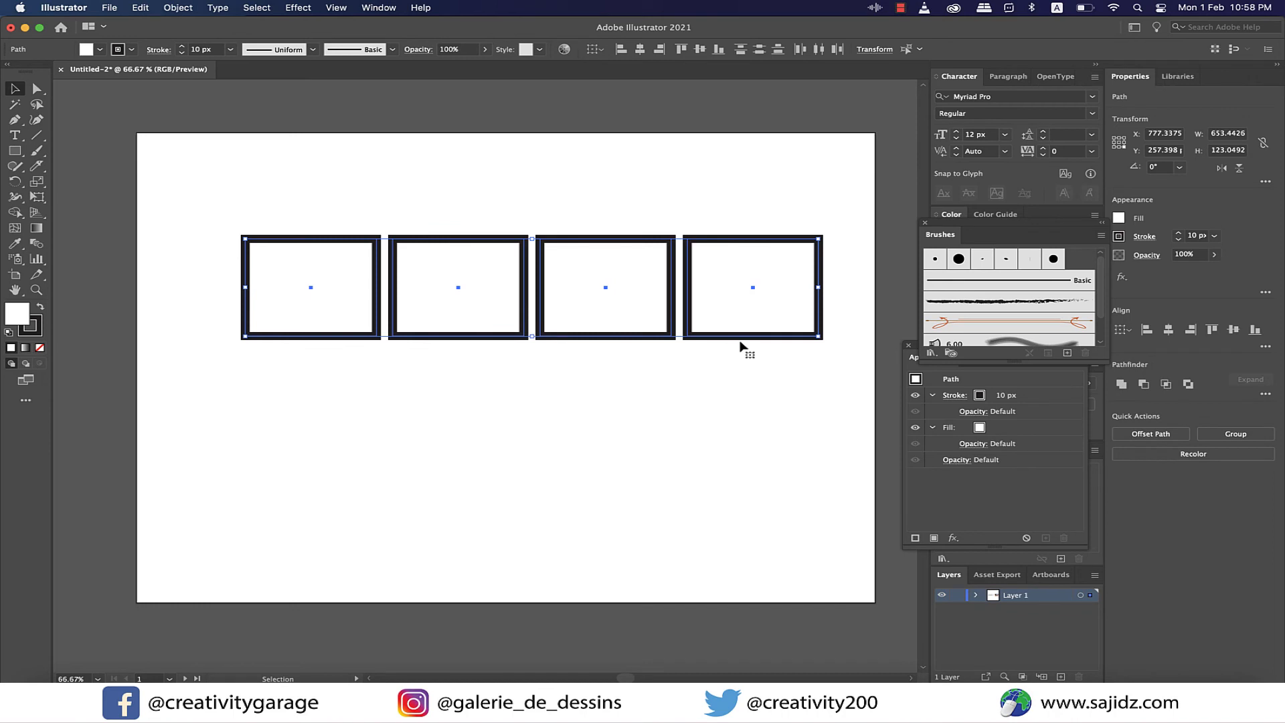
pyautogui.moveTo(741, 347); pyautogui.dragTo(718, 367)
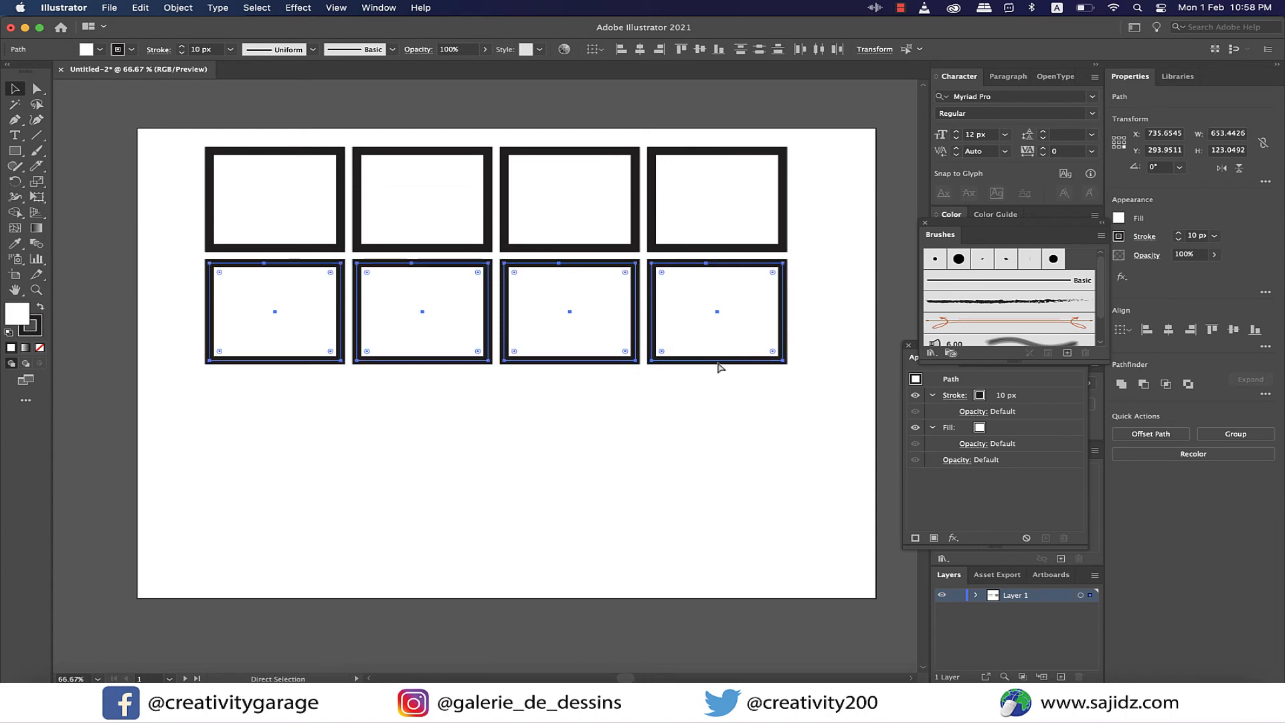
pyautogui.press('super+d')
pyautogui.press('super+d')
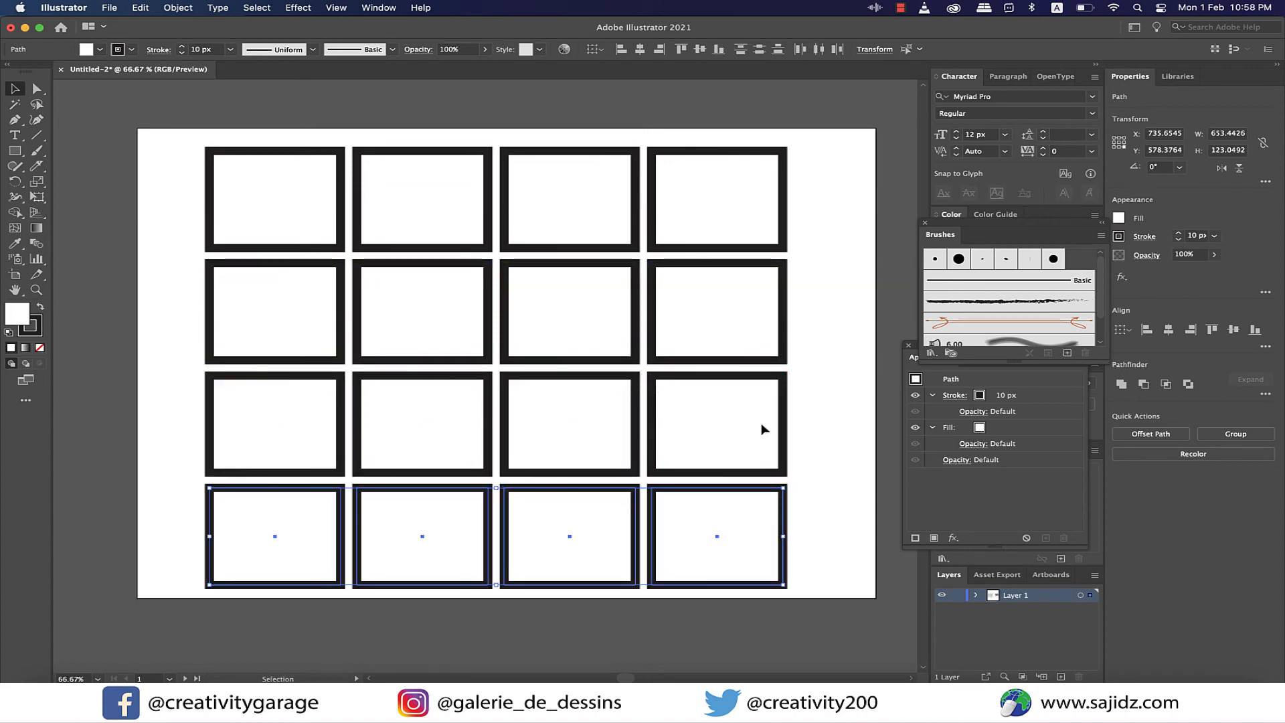
pyautogui.press('super+z')
pyautogui.press('super+z')
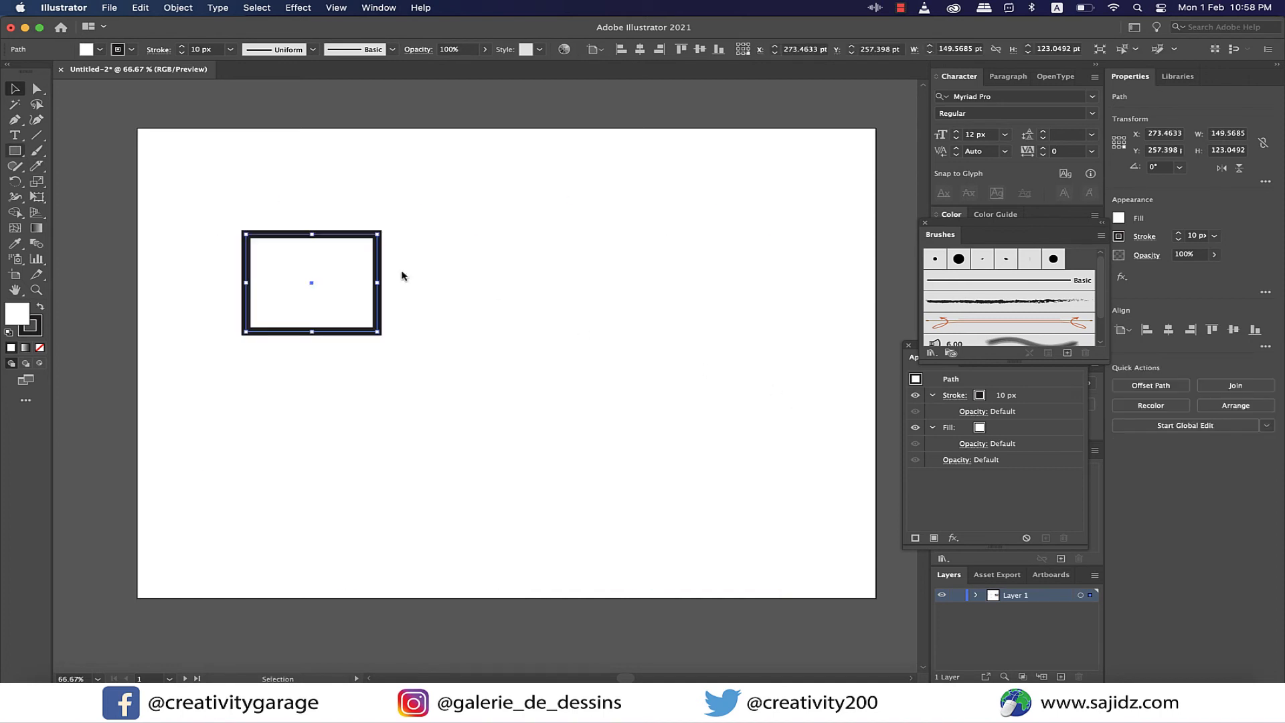
# - Draw seven overlapping rectangles of varied sizes around the small one, with white fill and 10 px black stroke
pyautogui.click(16, 152)
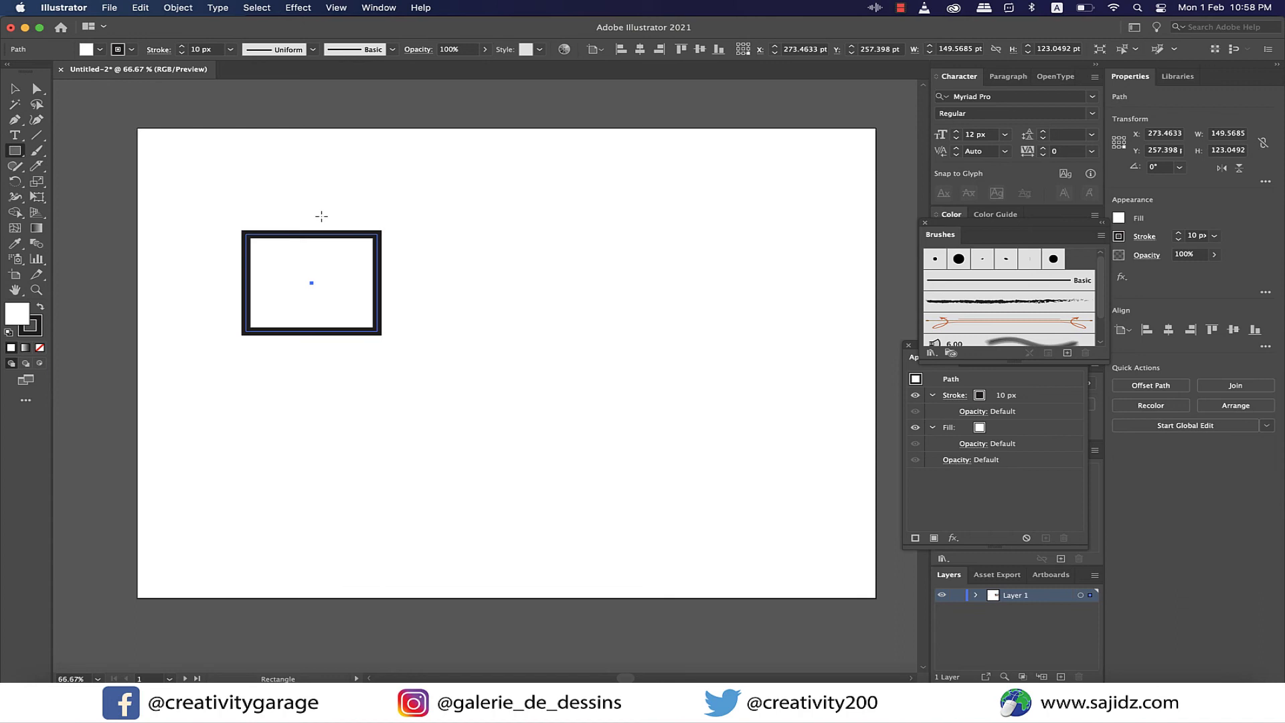
pyautogui.moveTo(318, 208)
pyautogui.mouseDown()
pyautogui.moveTo(319, 271)
pyautogui.moveTo(486, 284)
pyautogui.mouseUp()
pyautogui.moveTo(319, 310); pyautogui.dragTo(445, 382)
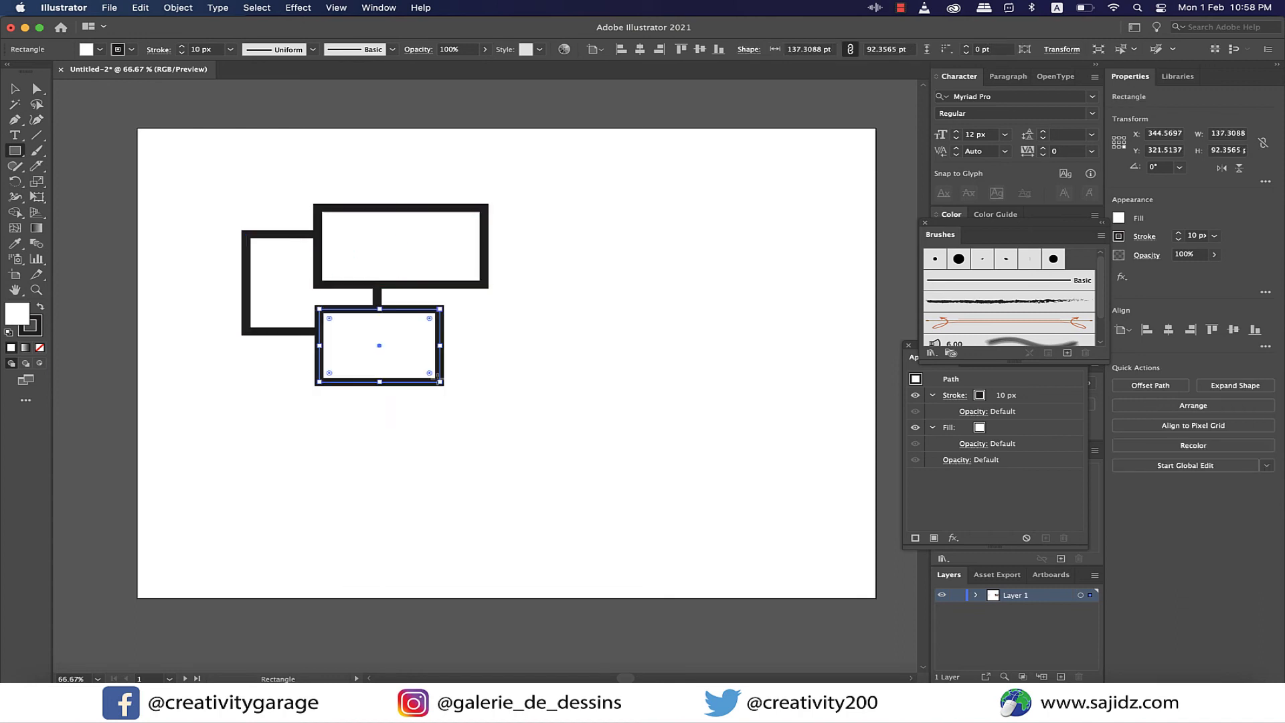
pyautogui.moveTo(387, 247); pyautogui.dragTo(488, 373)
pyautogui.moveTo(444, 318); pyautogui.dragTo(594, 427)
pyautogui.moveTo(464, 147); pyautogui.dragTo(622, 290)
pyautogui.moveTo(535, 253); pyautogui.dragTo(740, 387)
pyautogui.moveTo(260, 354); pyautogui.dragTo(390, 500)
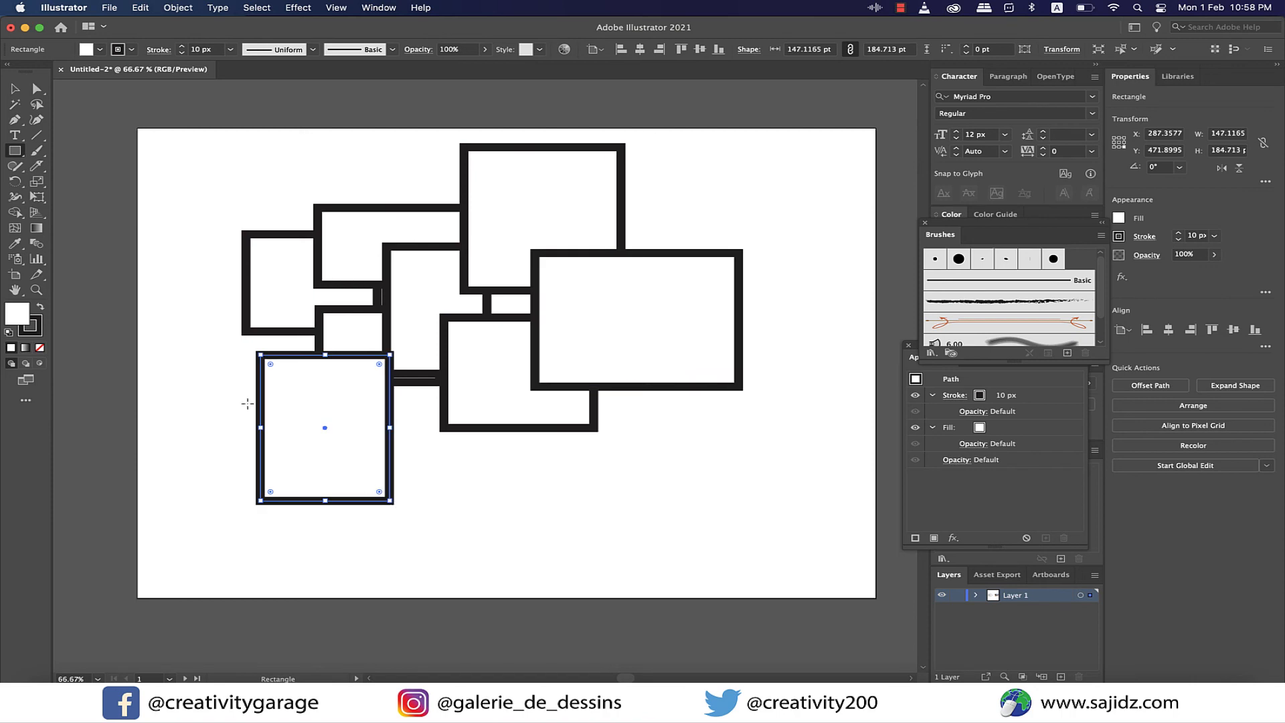
# - Select all the overlapping rectangles and activate the Live Paint Bucket
pyautogui.click(16, 214)
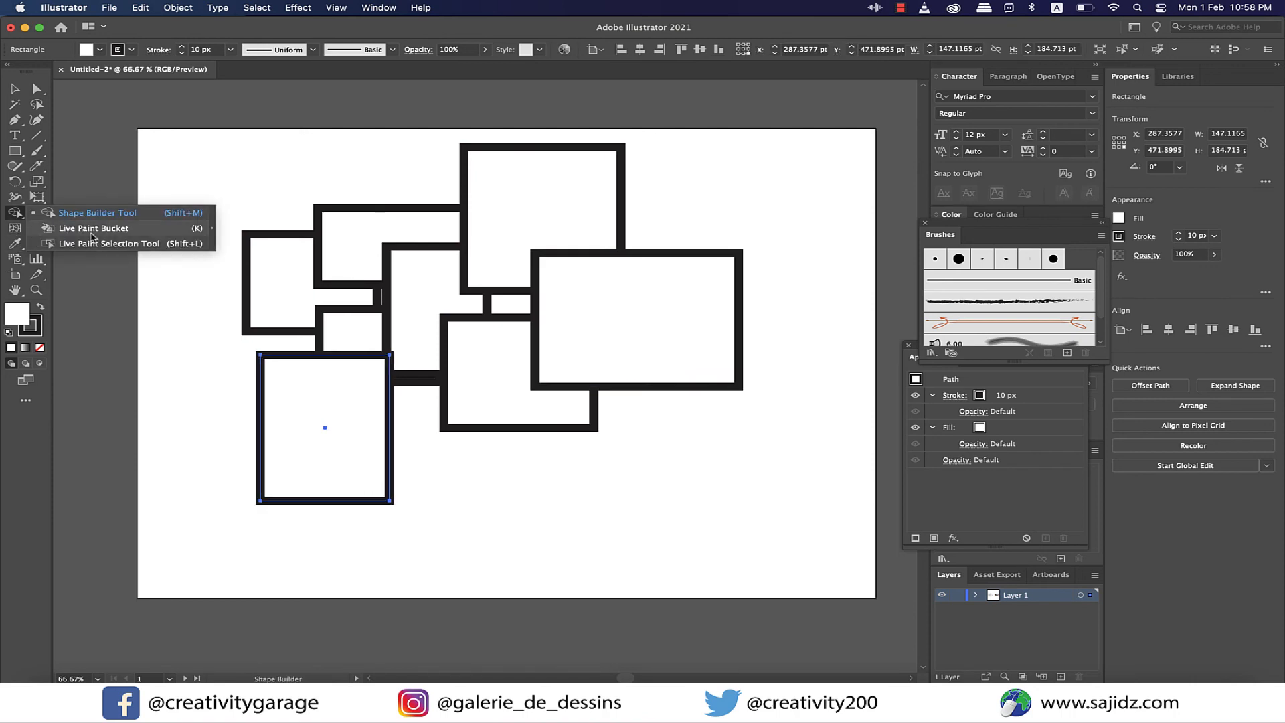
pyautogui.click(93, 231)
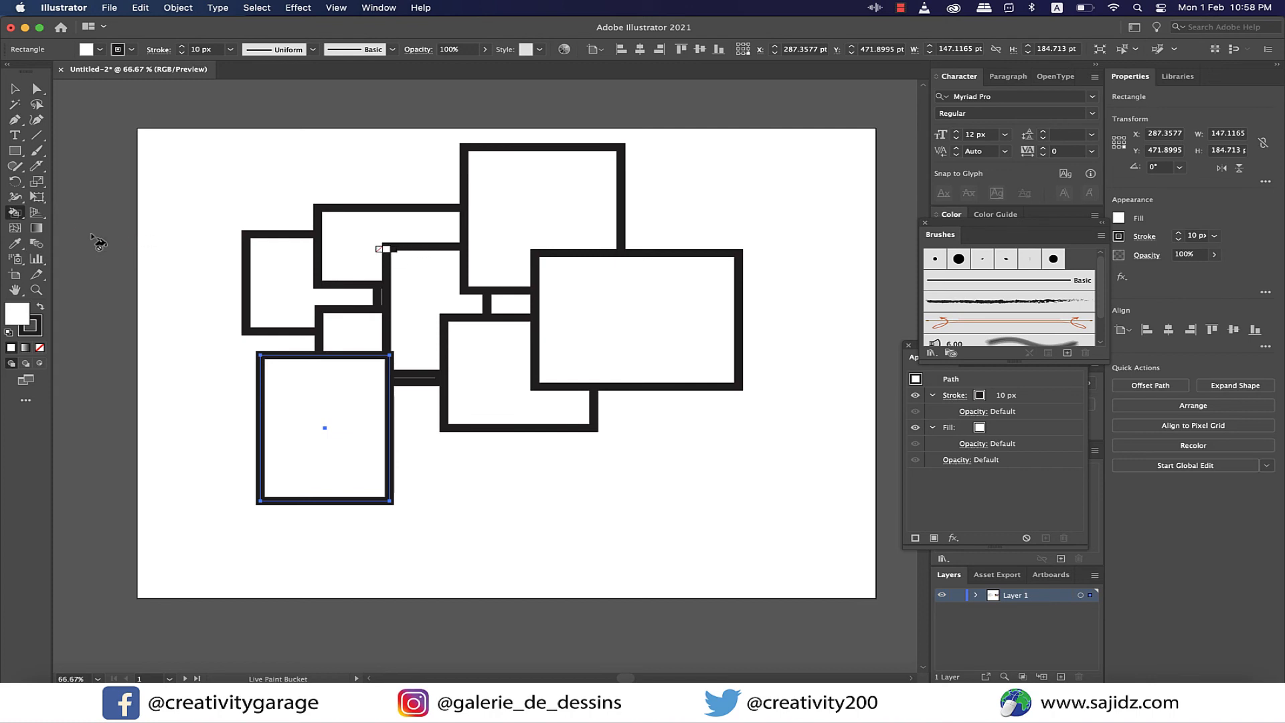
pyautogui.click(15, 89)
pyautogui.moveTo(192, 135); pyautogui.dragTo(775, 569)
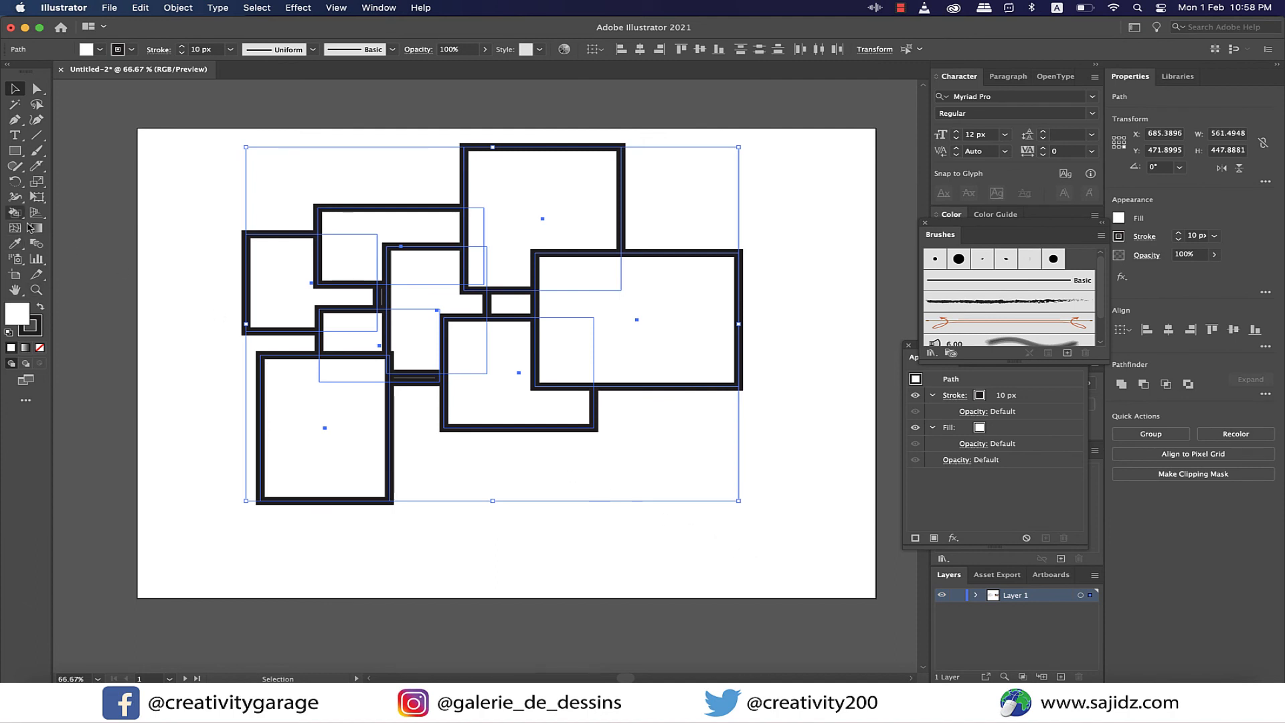
pyautogui.moveTo(15, 220); pyautogui.dragTo(107, 229)
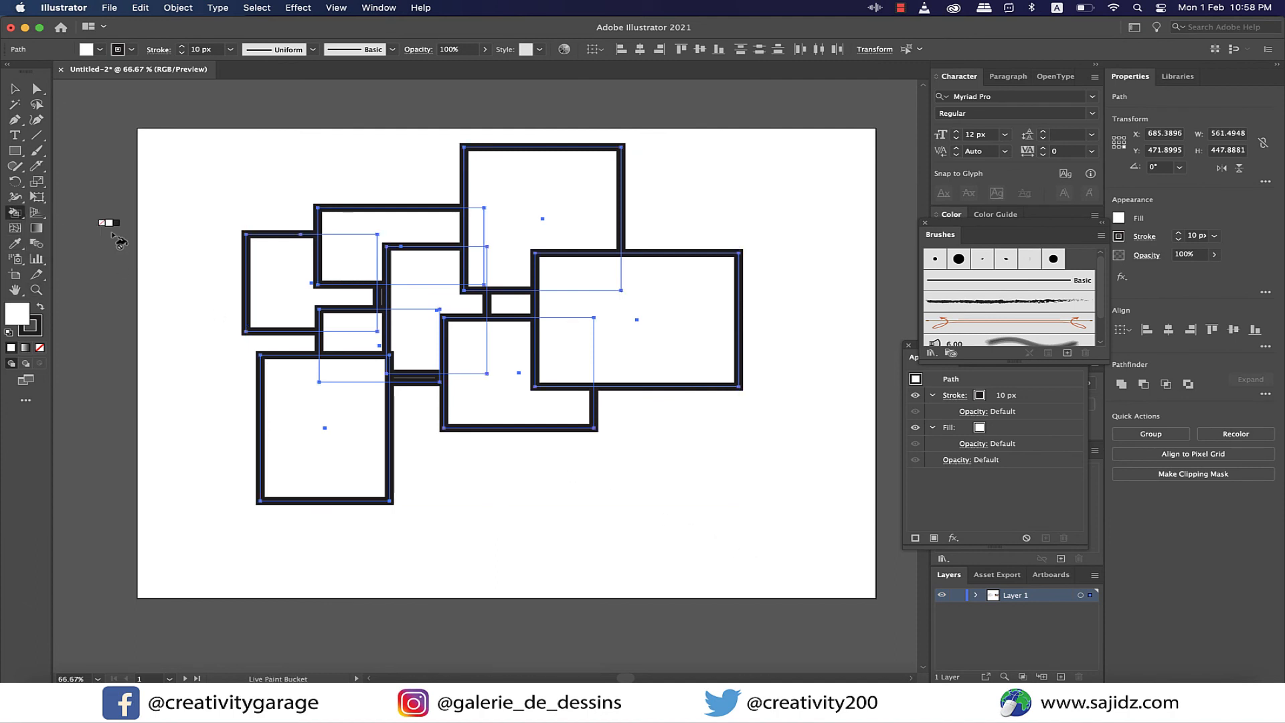
# - Set the fill to a green swatch, make the rectangles a Live Paint group and paint the large right rectangle's main region
pyautogui.click(1119, 219)
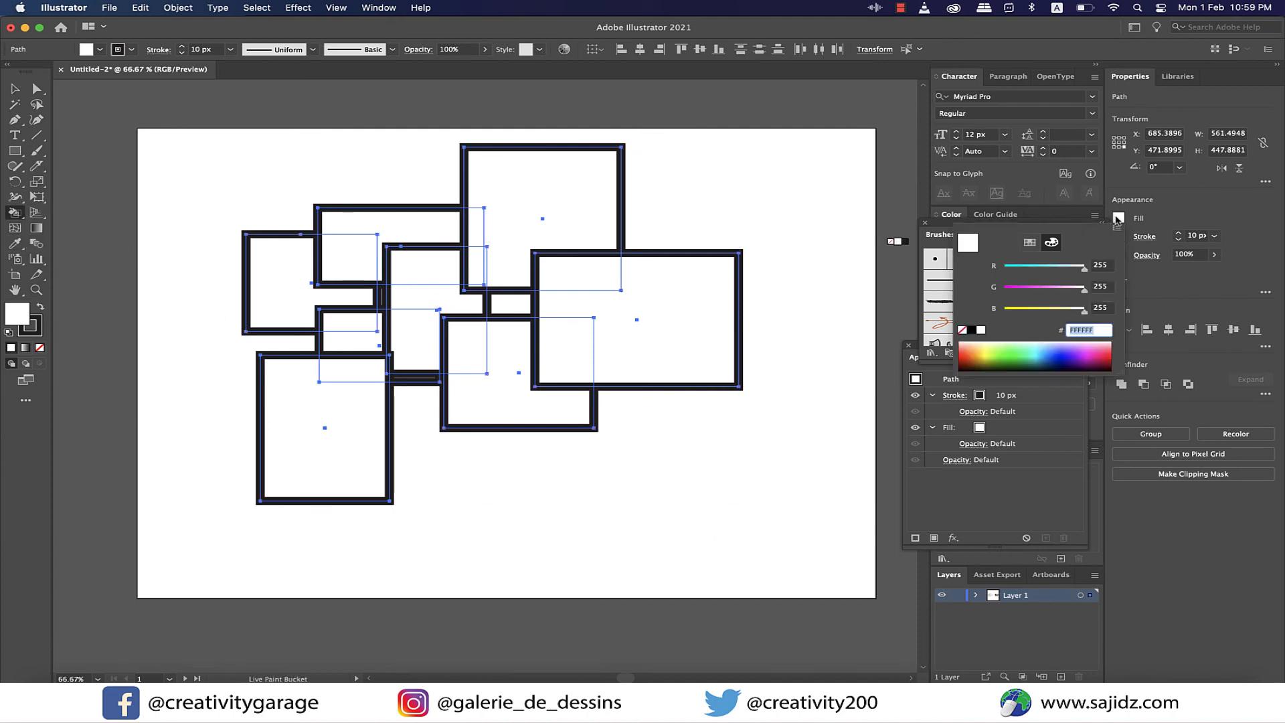
pyautogui.click(1030, 242)
pyautogui.click(1022, 278)
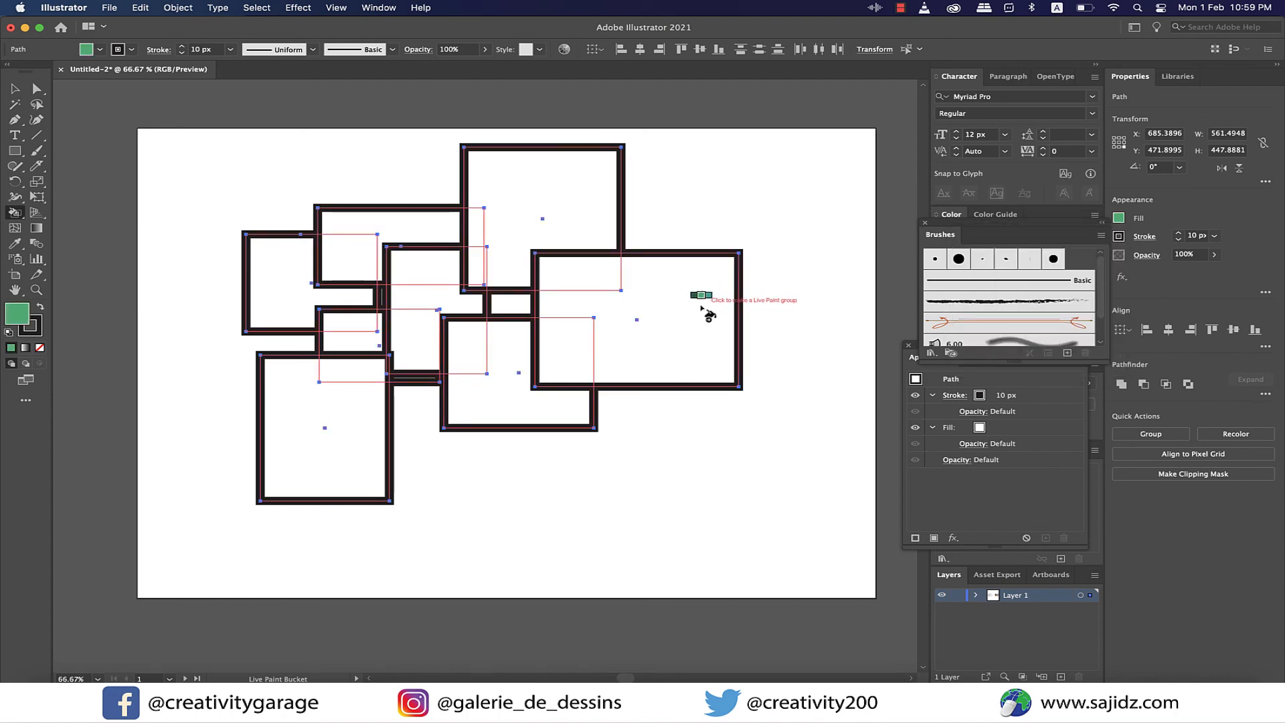
pyautogui.click(711, 356)
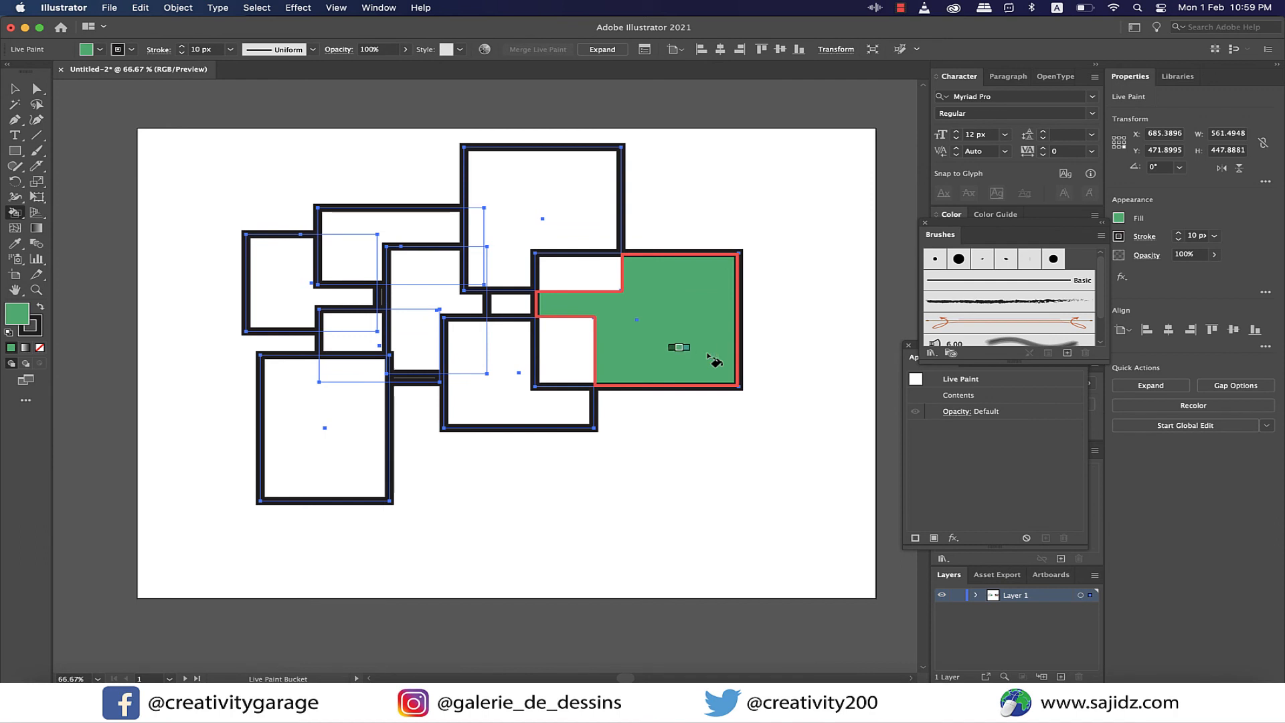
# - Move the watercolour palette image from the neighbouring artboard to just beside the painted rectangles
pyautogui.hscroll(5, 713, 360)
pyautogui.hscroll(1, 713, 360)
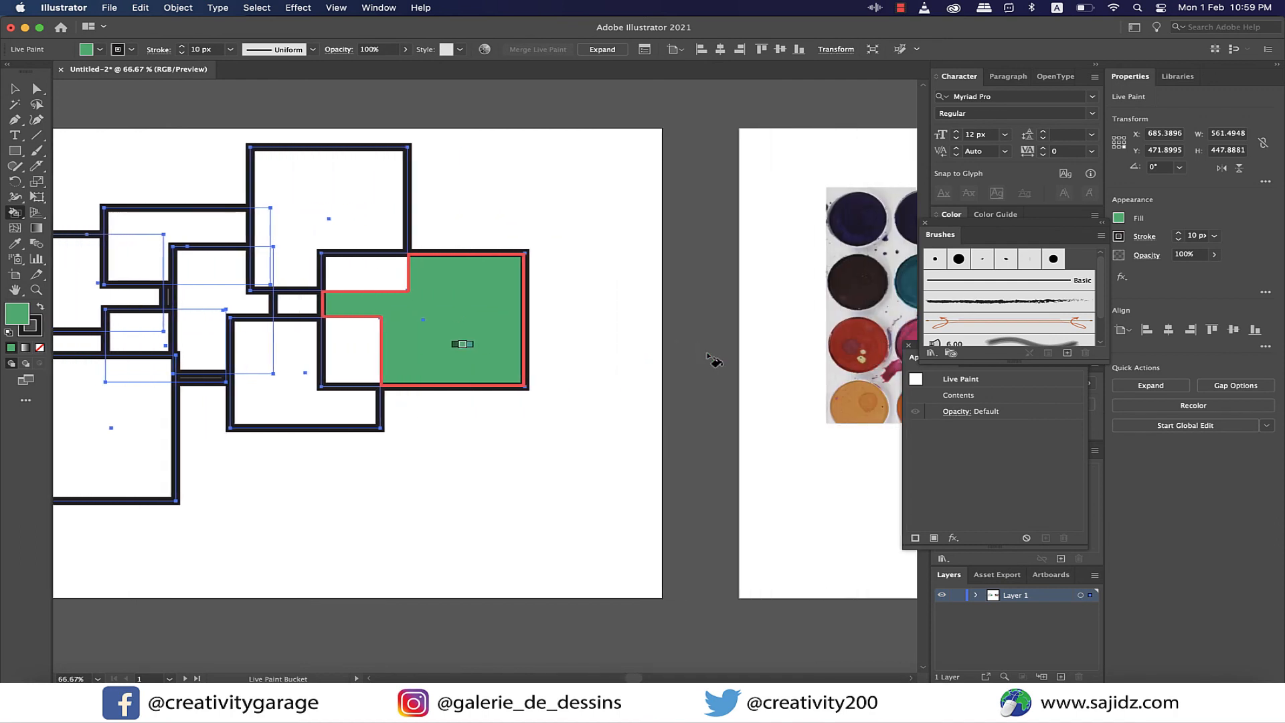
pyautogui.click(12, 91)
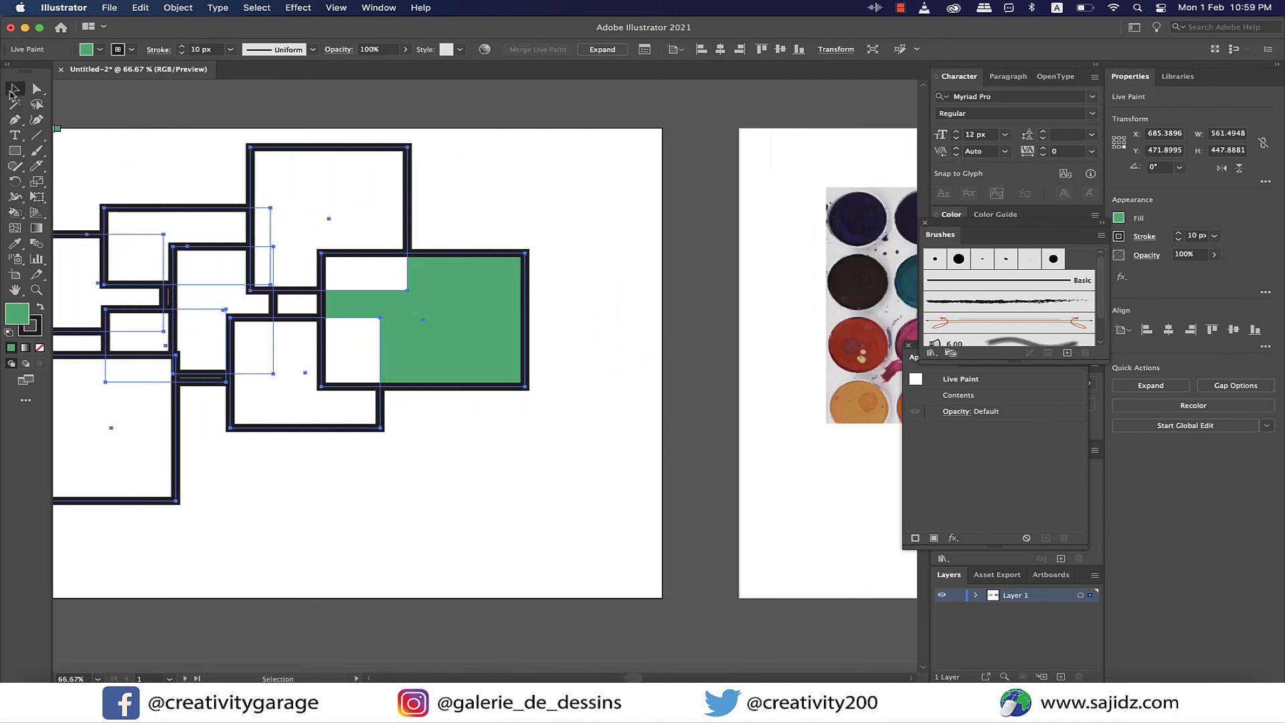
pyautogui.click(601, 497)
pyautogui.moveTo(888, 325)
pyautogui.mouseDown()
pyautogui.moveTo(629, 537)
pyautogui.moveTo(480, 545)
pyautogui.moveTo(578, 215)
pyautogui.moveTo(510, 255)
pyautogui.moveTo(529, 247)
pyautogui.mouseUp()
# - Reselect the Live Paint group, sample dark blue from the palette image and paint the topmost rectangle's main region
pyautogui.hscroll(-5, 324, 410)
pyautogui.click(323, 410)
pyautogui.press('k')
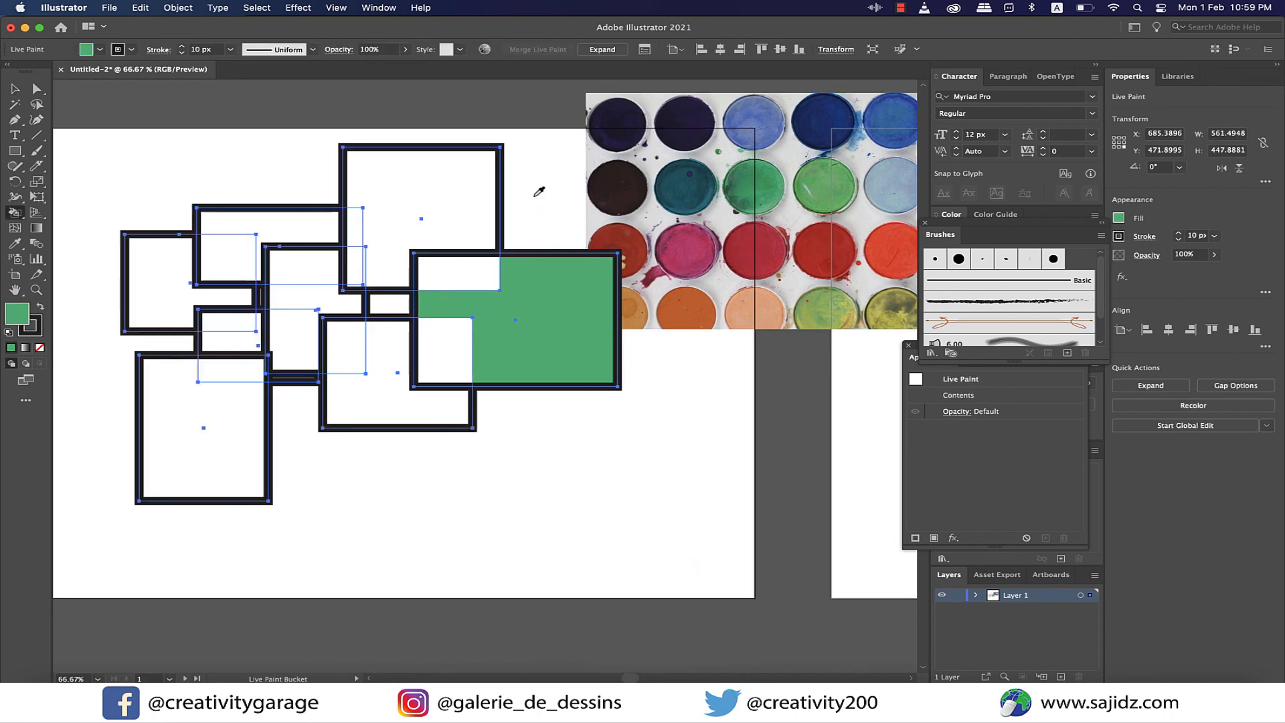
pyautogui.keyDown('alt'); pyautogui.click(813, 121); pyautogui.keyUp('alt')
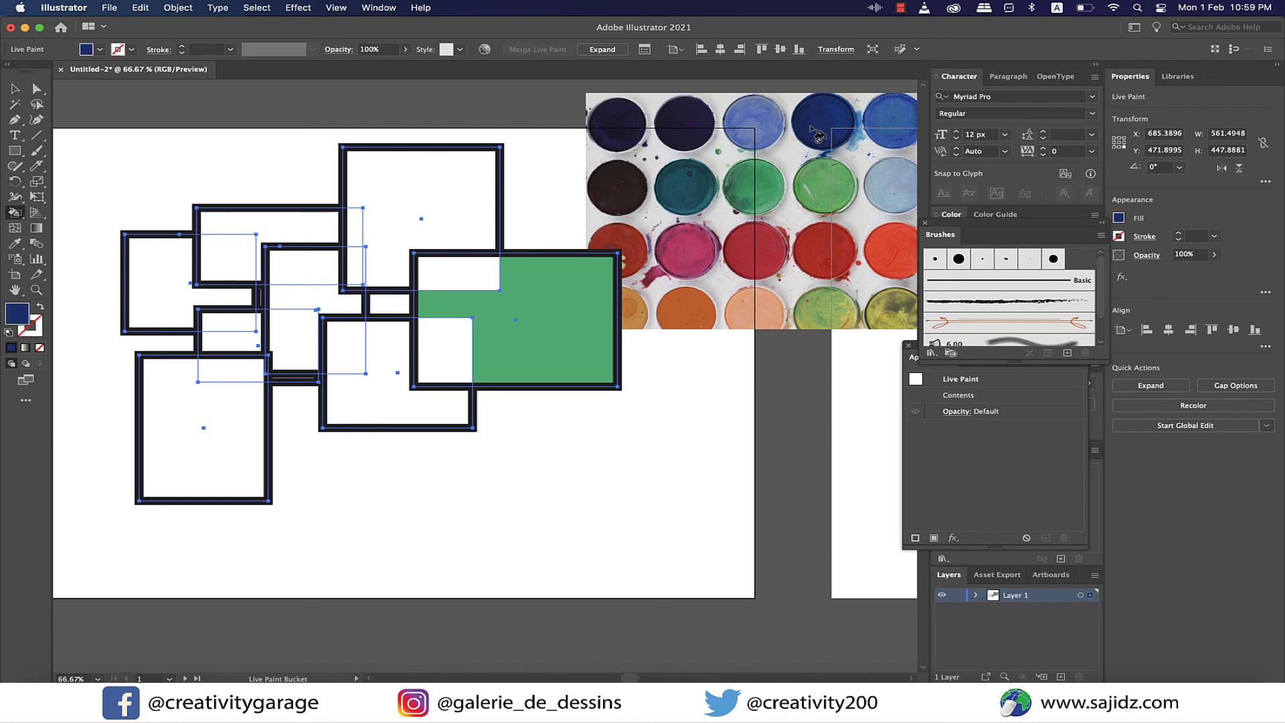
pyautogui.click(443, 196)
# - Sample red from the palette image for the lower middle rectangle's main region, and light green for its overlap with the green rectangle
pyautogui.keyDown('alt'); pyautogui.click(760, 249); pyautogui.keyUp('alt')
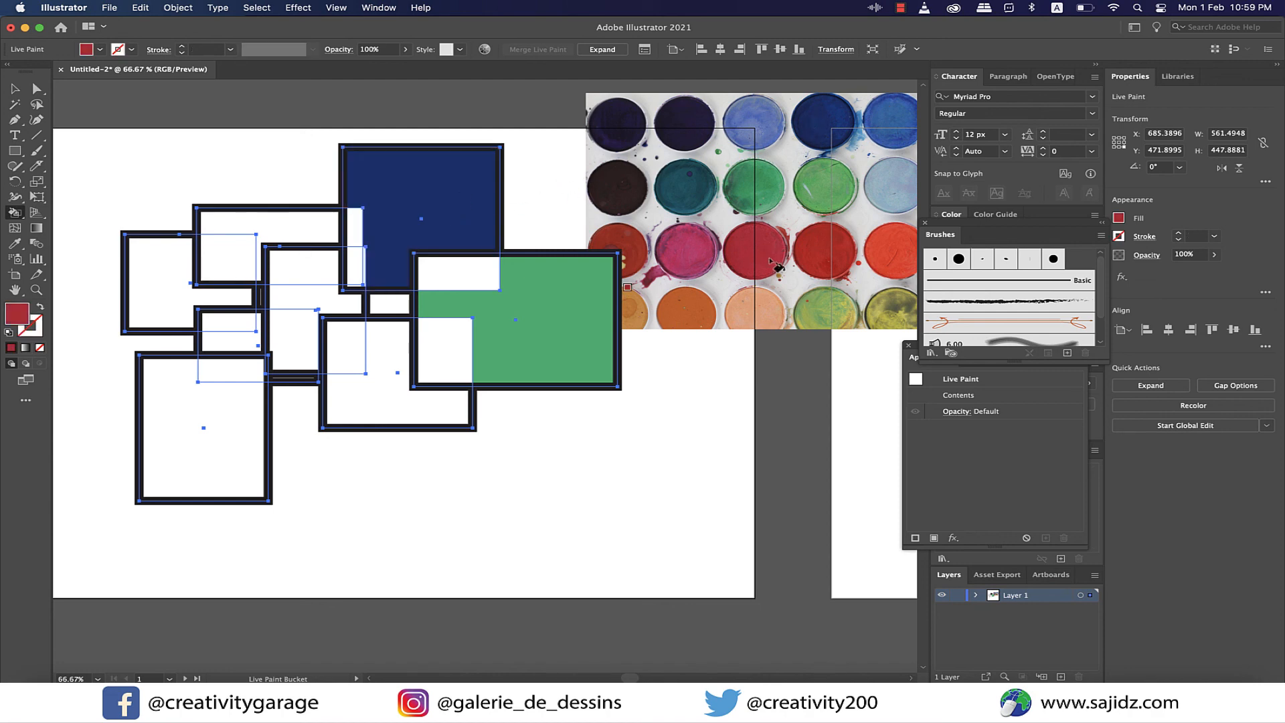
pyautogui.click(386, 366)
pyautogui.keyDown('alt'); pyautogui.click(820, 194); pyautogui.keyUp('alt')
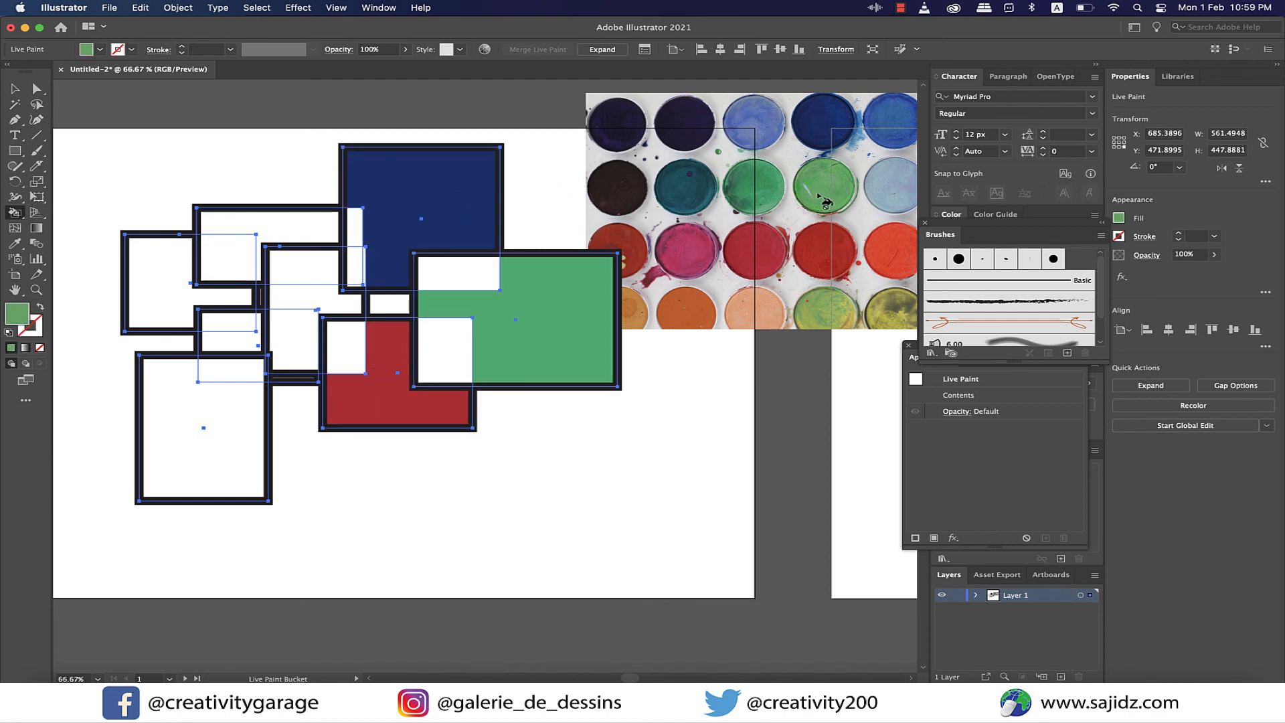
pyautogui.click(447, 349)
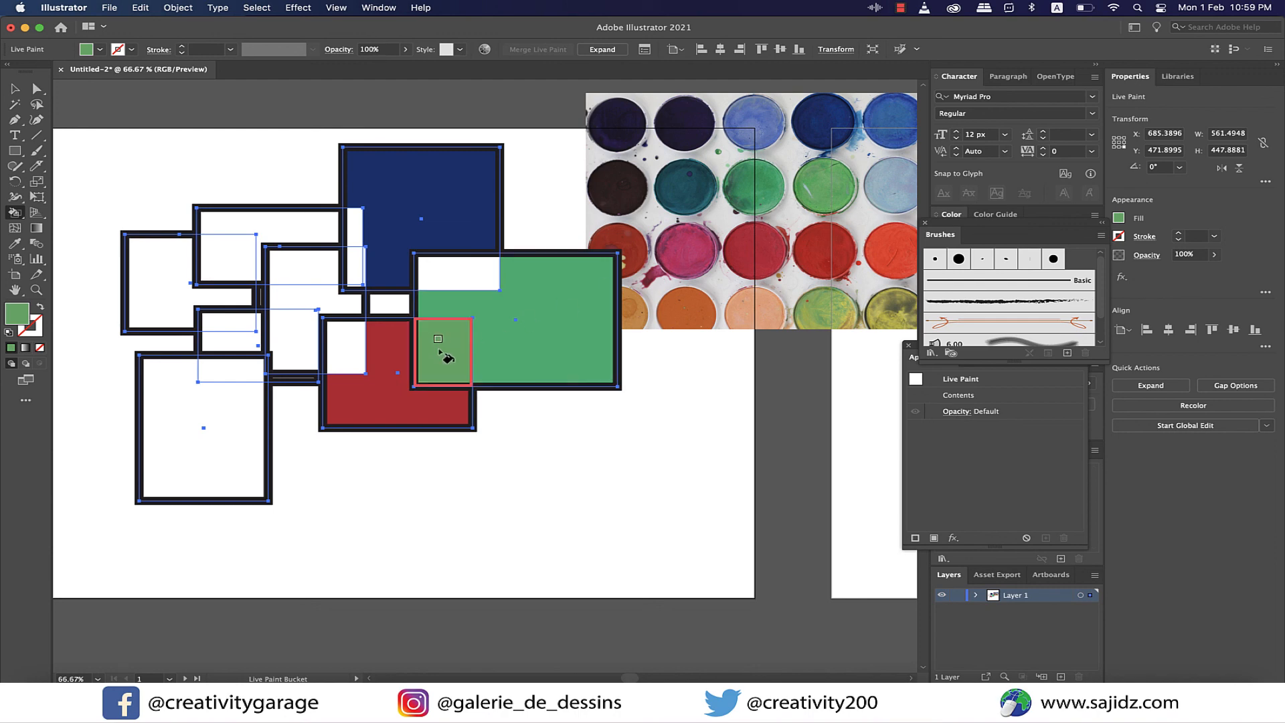
# - Sample pale blue, olive and red from the palette to paint the upper-left rectangle's top region, the small central overlap and the strip directly above it
pyautogui.keyDown('alt'); pyautogui.click(896, 188); pyautogui.keyUp('alt')
pyautogui.click(296, 228)
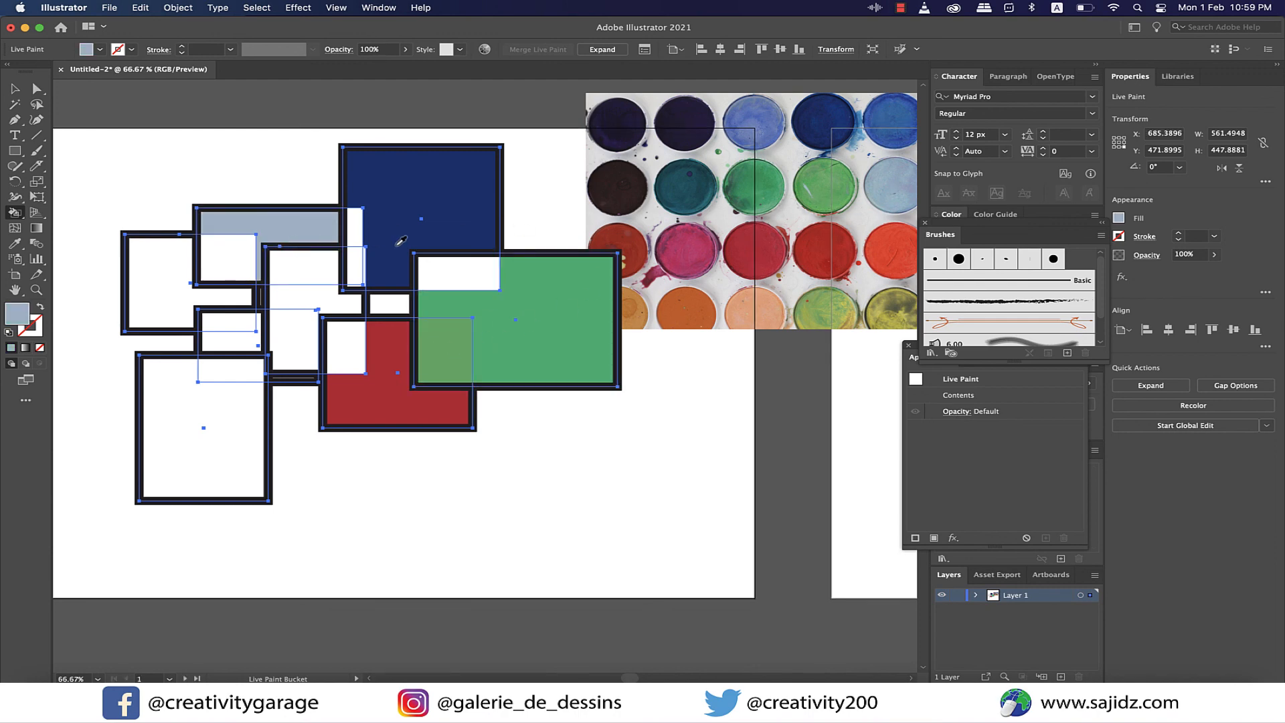
pyautogui.keyDown('alt'); pyautogui.click(887, 305); pyautogui.keyUp('alt')
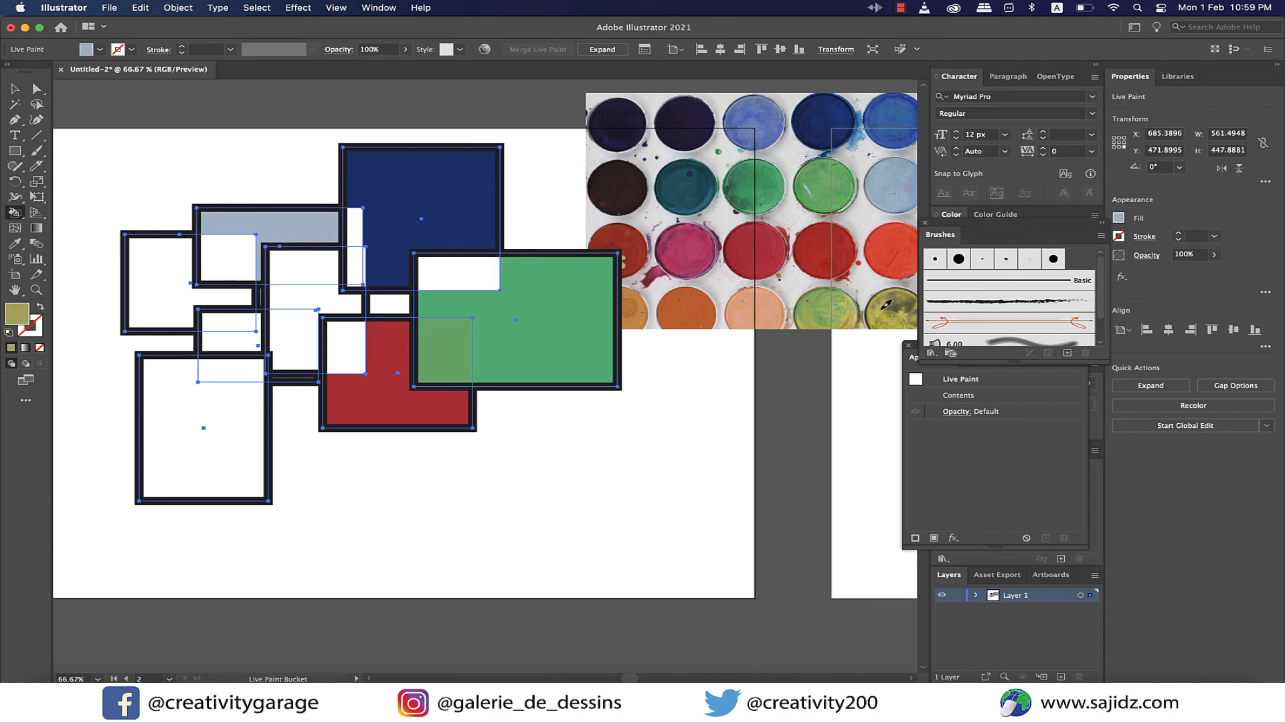
pyautogui.click(292, 341)
pyautogui.keyDown('alt'); pyautogui.click(814, 251); pyautogui.keyUp('alt')
pyautogui.click(308, 295)
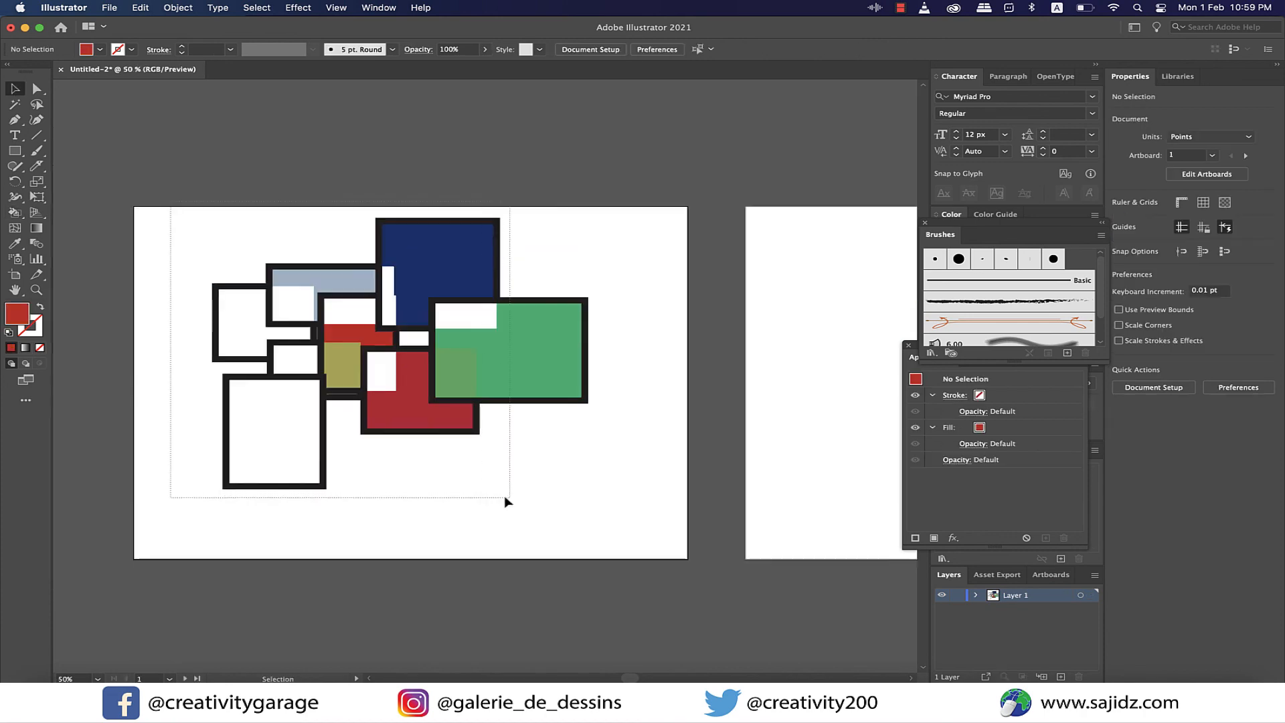
# - Delete the painted Live Paint group and the watercolour palette image to clear the artboard
pyautogui.moveTo(504, 495); pyautogui.dragTo(673, 550)
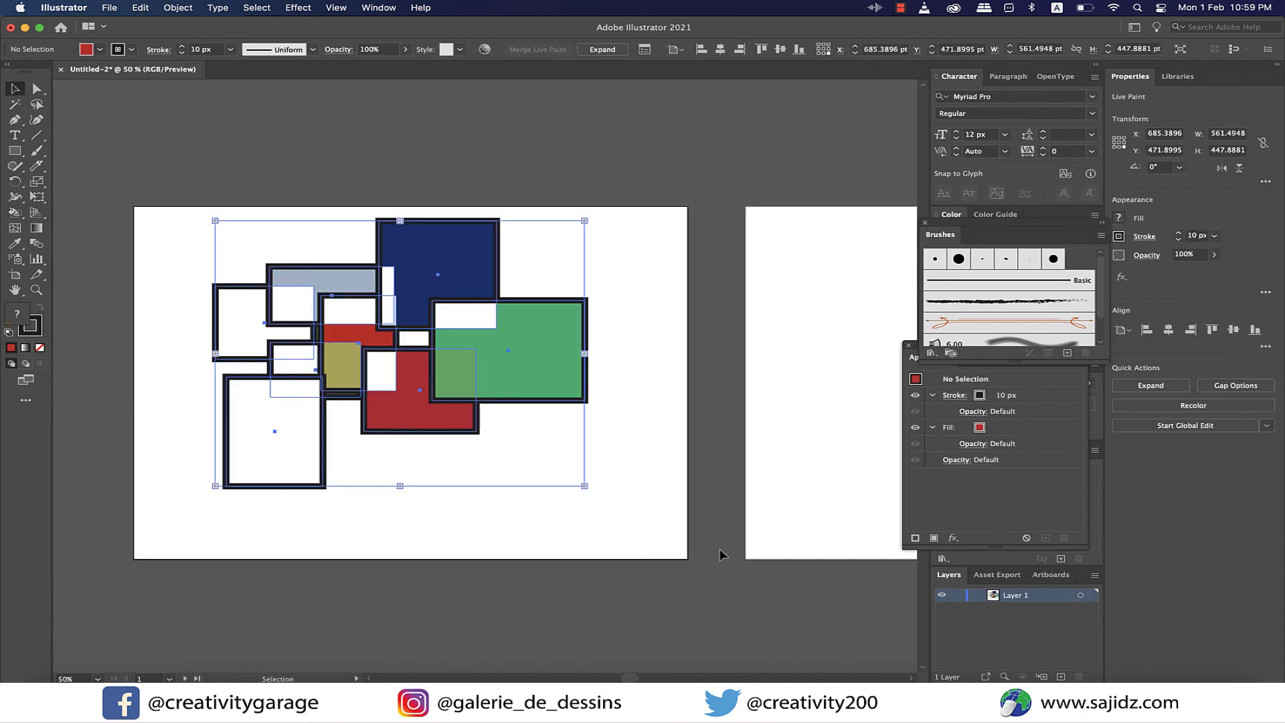
pyautogui.press('Delete')
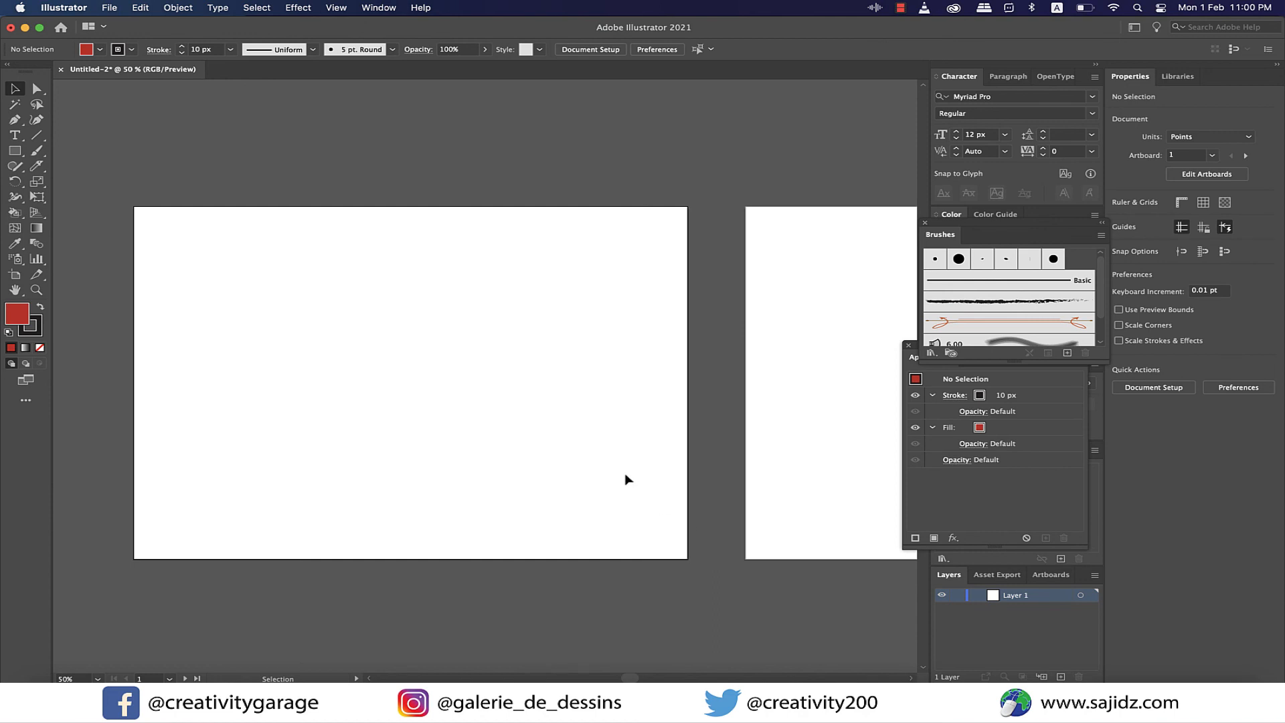